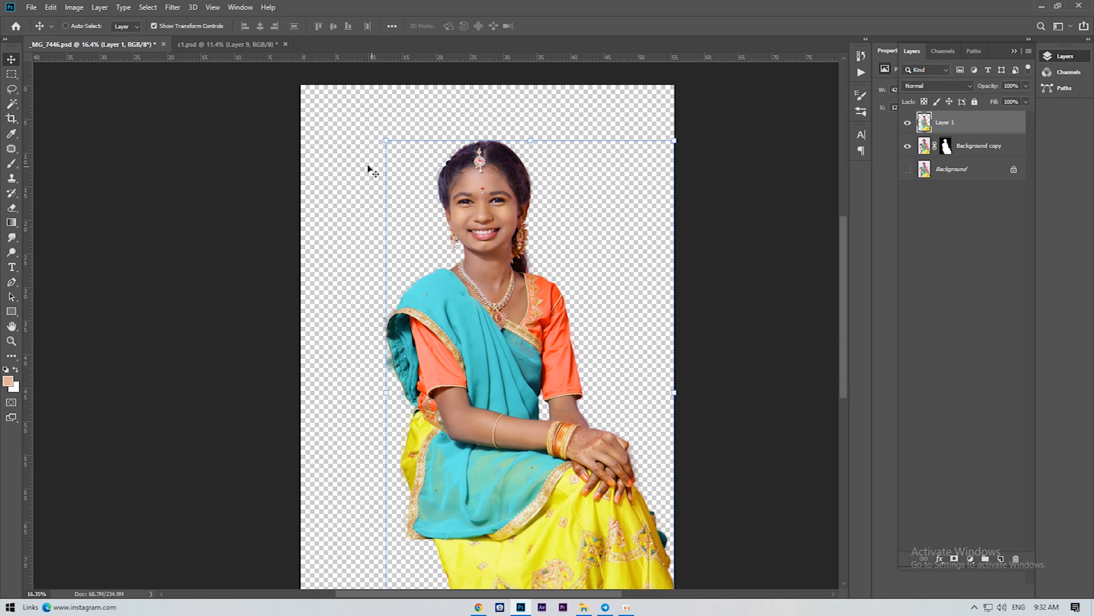
pyautogui.click(186, 47)
pyautogui.scroll(-2, 715, 252)
pyautogui.scroll(5, 232, 291)
pyautogui.scroll(-3, 329, 266)
pyautogui.scroll(1, 240, 299)
pyautogui.scroll(1, 569, 557)
pyautogui.moveTo(476, 594); pyautogui.dragTo(408, 592)
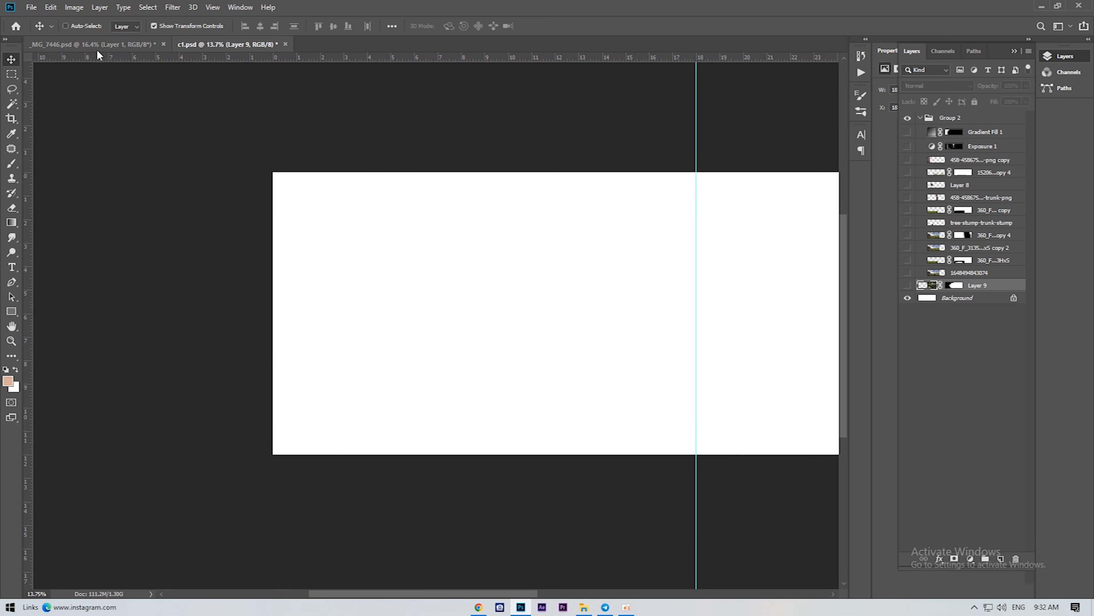
pyautogui.scroll(1, 231, 288)
pyautogui.scroll(1, 252, 291)
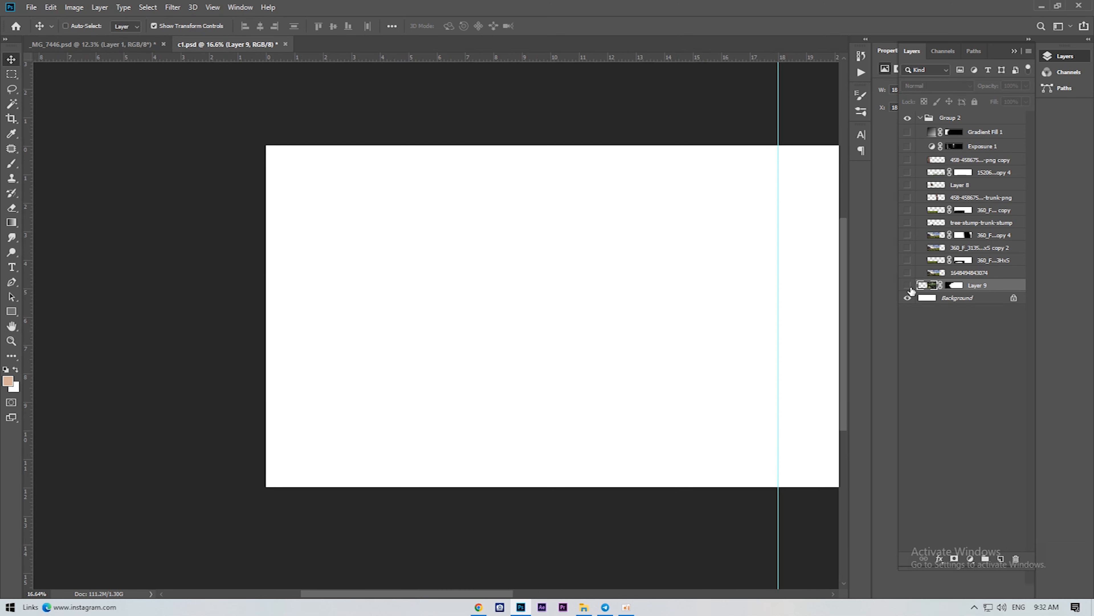
pyautogui.click(907, 274)
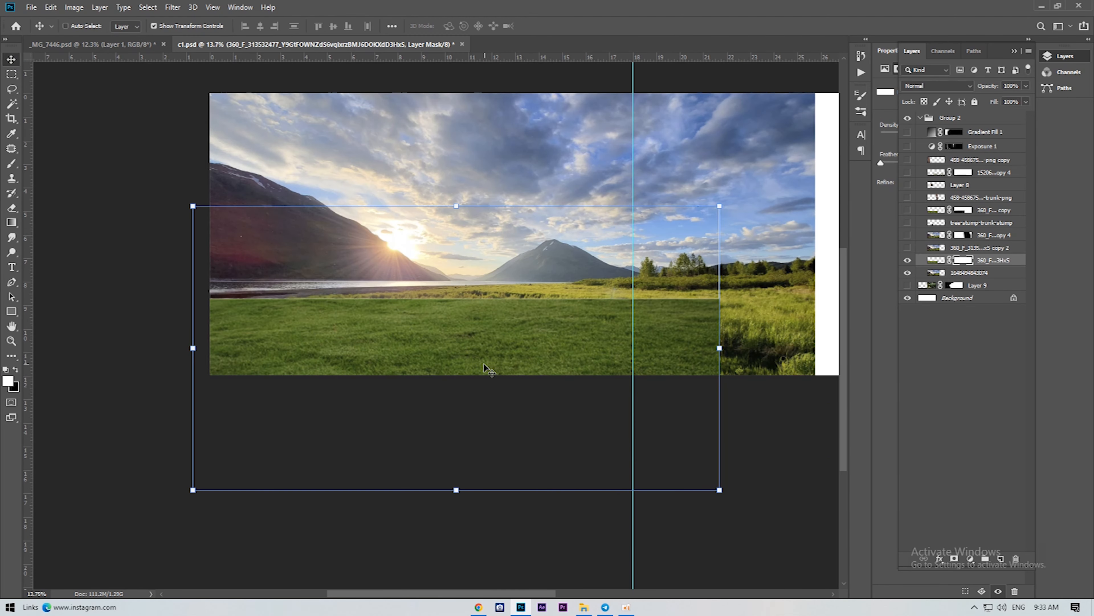
# - Move the grass layer up over the meadow and paint black on its mask to blend it into the landscape
pyautogui.moveTo(512, 345); pyautogui.dragTo(462, 325)
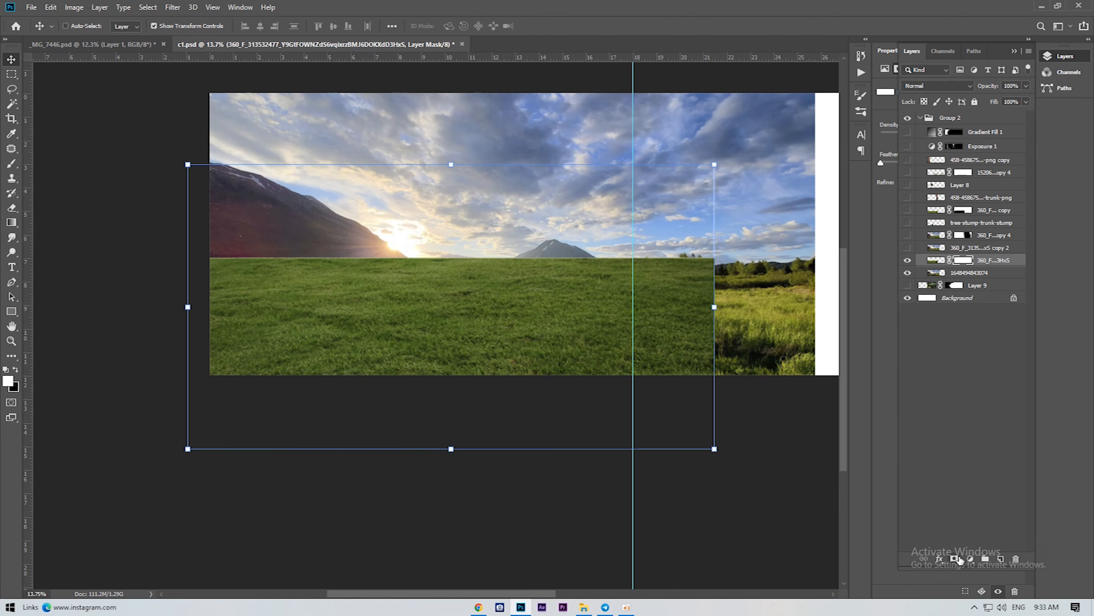
pyautogui.press('ctrl')
pyautogui.click(12, 166)
pyautogui.click(15, 369)
pyautogui.moveTo(257, 269)
pyautogui.mouseDown()
pyautogui.moveTo(200, 304)
pyautogui.moveTo(347, 203)
pyautogui.moveTo(549, 232)
pyautogui.moveTo(643, 265)
pyautogui.moveTo(724, 340)
pyautogui.moveTo(725, 298)
pyautogui.mouseUp()
pyautogui.press('v')
# - Toggle the masked grass layer's visibility and examine how it blends with the landscape
pyautogui.scroll(2, 303, 321)
pyautogui.click(908, 260)
pyautogui.click(907, 260)
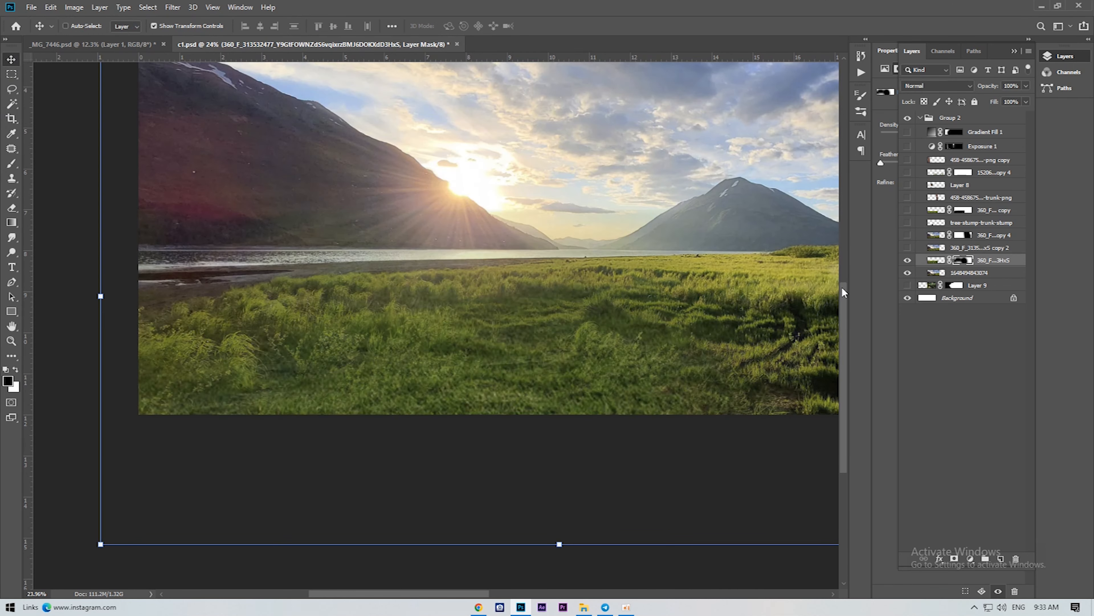
pyautogui.scroll(-1, 652, 324)
pyautogui.click(13, 165)
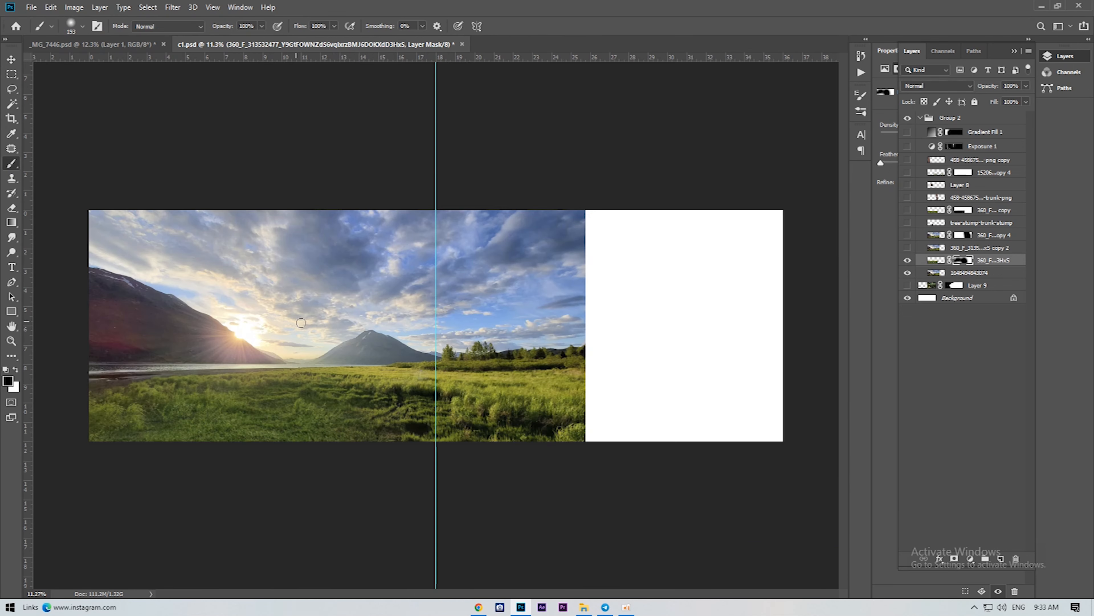
pyautogui.click(11, 59)
pyautogui.scroll(5, 379, 362)
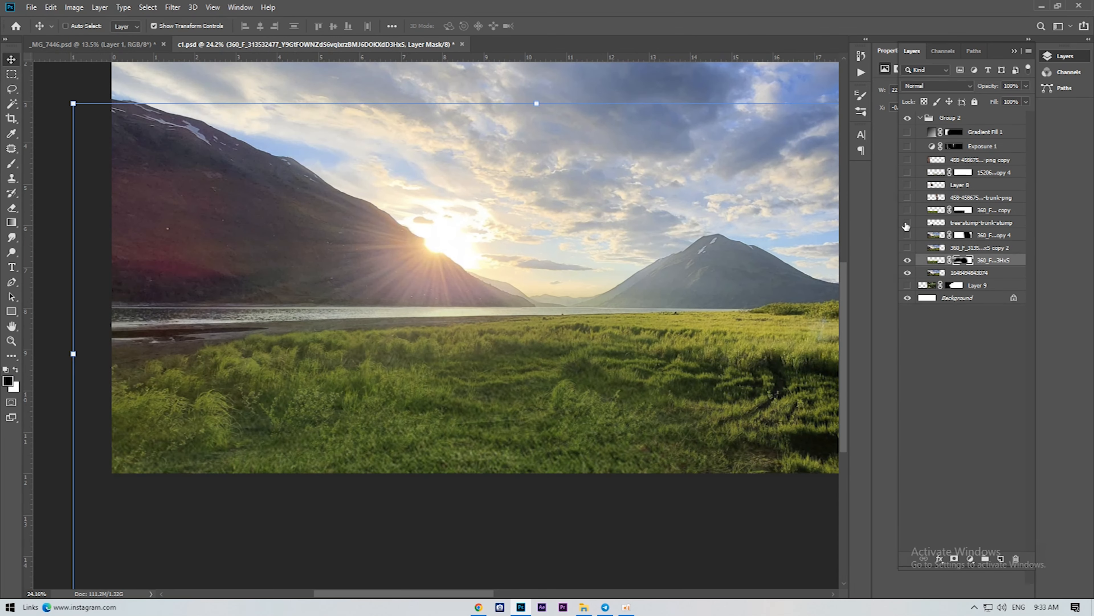
# - Show the tree-stump-trunk-stump layer, select it, and move the stump up and left so it stands higher in the grass
pyautogui.click(907, 223)
pyautogui.scroll(-2, 494, 370)
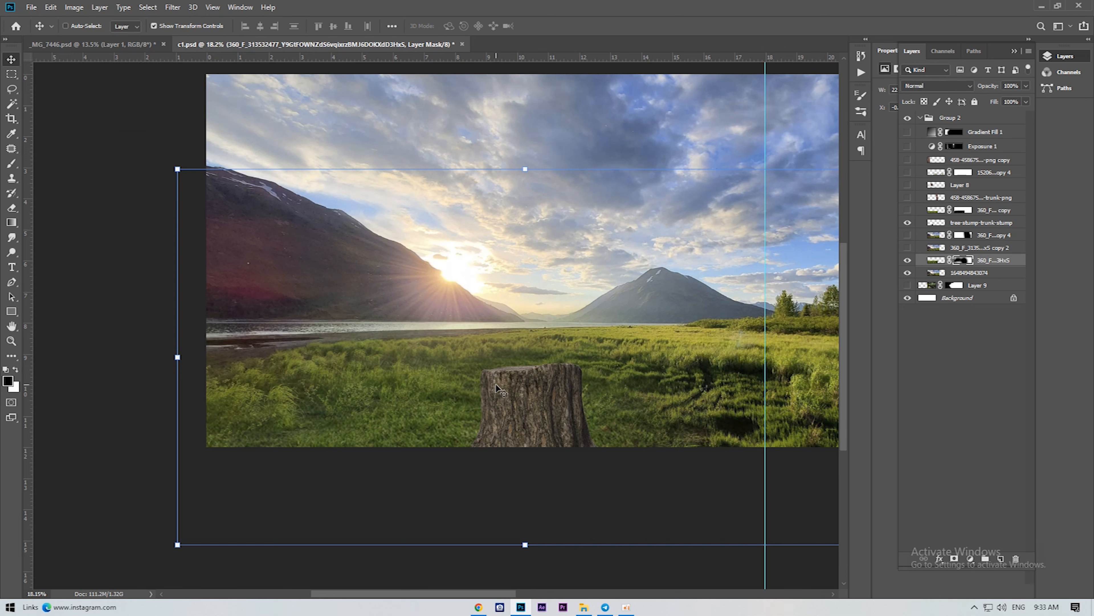
pyautogui.rightClick(523, 393)
pyautogui.click(534, 396)
pyautogui.moveTo(532, 400); pyautogui.dragTo(505, 372)
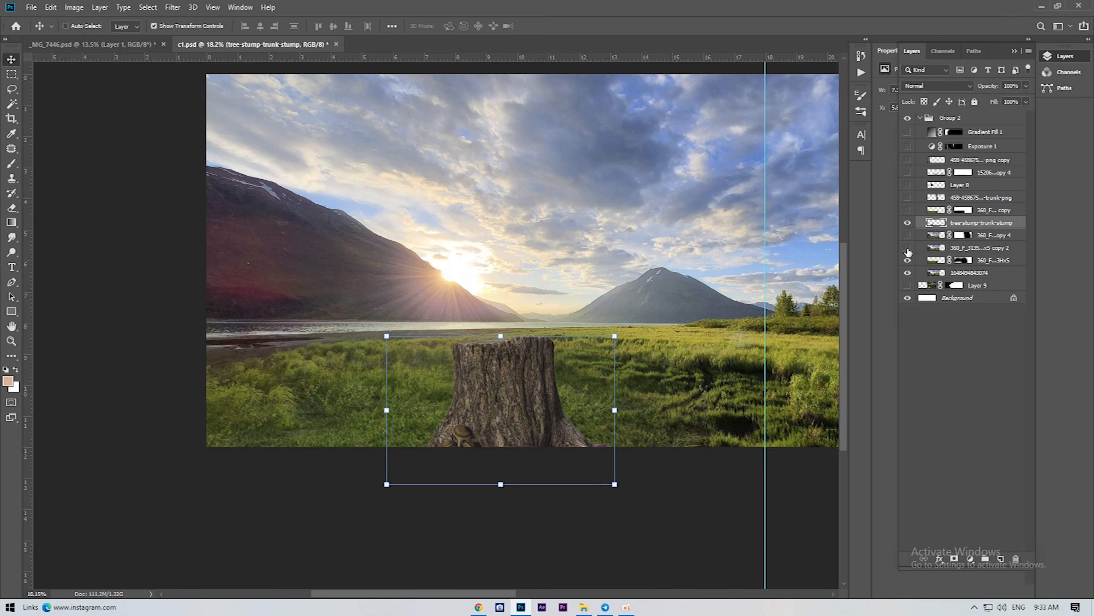
# - Show the blurred landscape copy 4 layer and the sharp tree-trunk layer, and select the trunk
pyautogui.click(908, 235)
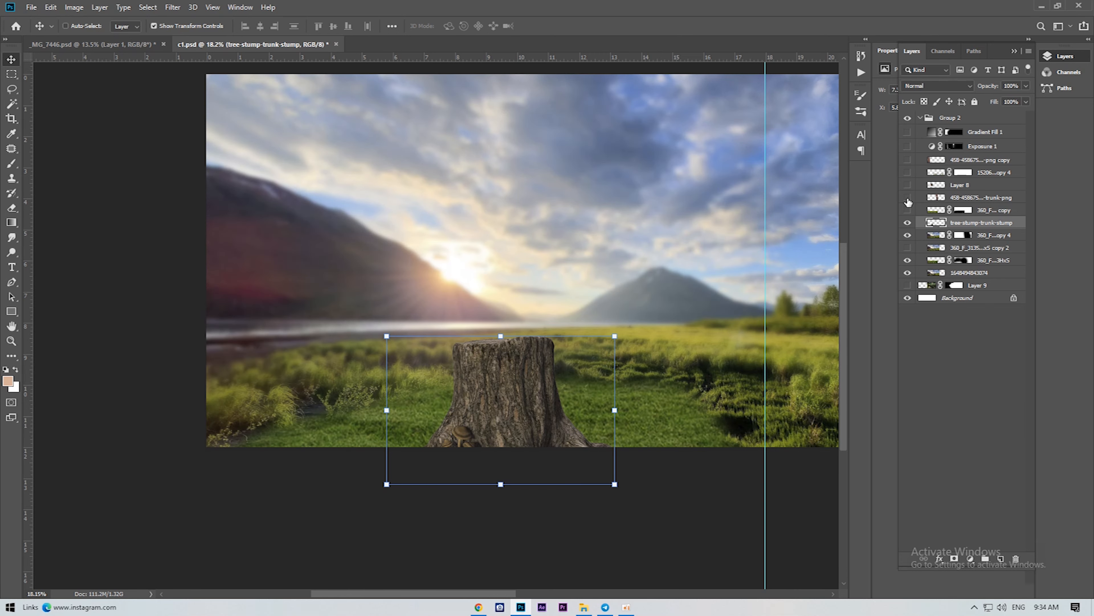
pyautogui.click(908, 198)
pyautogui.scroll(-3, 512, 235)
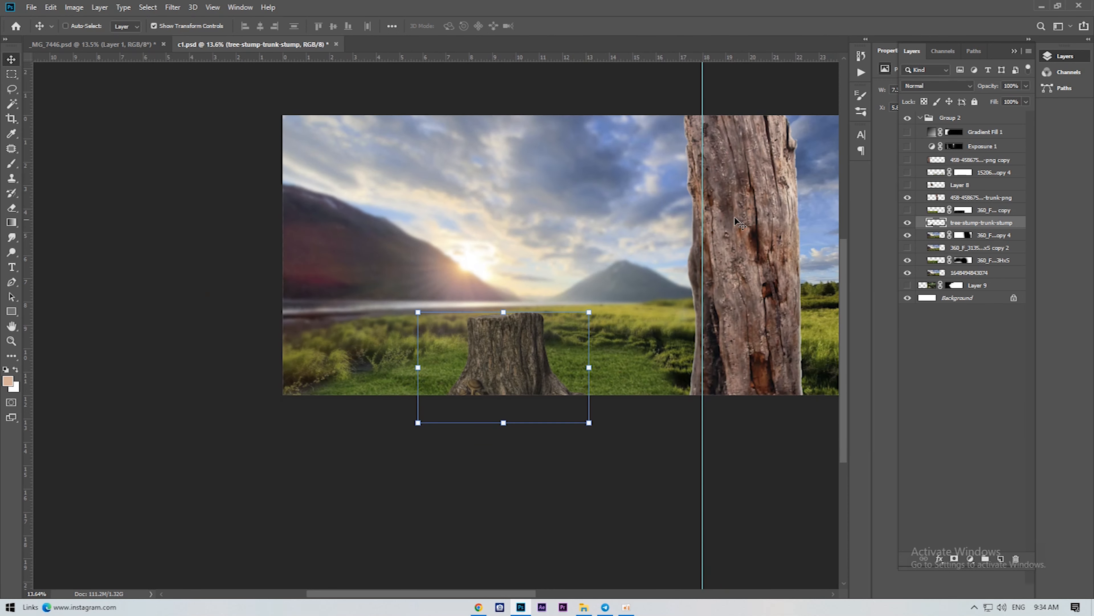
pyautogui.rightClick(756, 212)
pyautogui.click(777, 226)
pyautogui.moveTo(777, 226)
pyautogui.mouseDown()
pyautogui.moveTo(763, 231)
pyautogui.moveTo(765, 243)
pyautogui.mouseUp()
pyautogui.rightClick(758, 244)
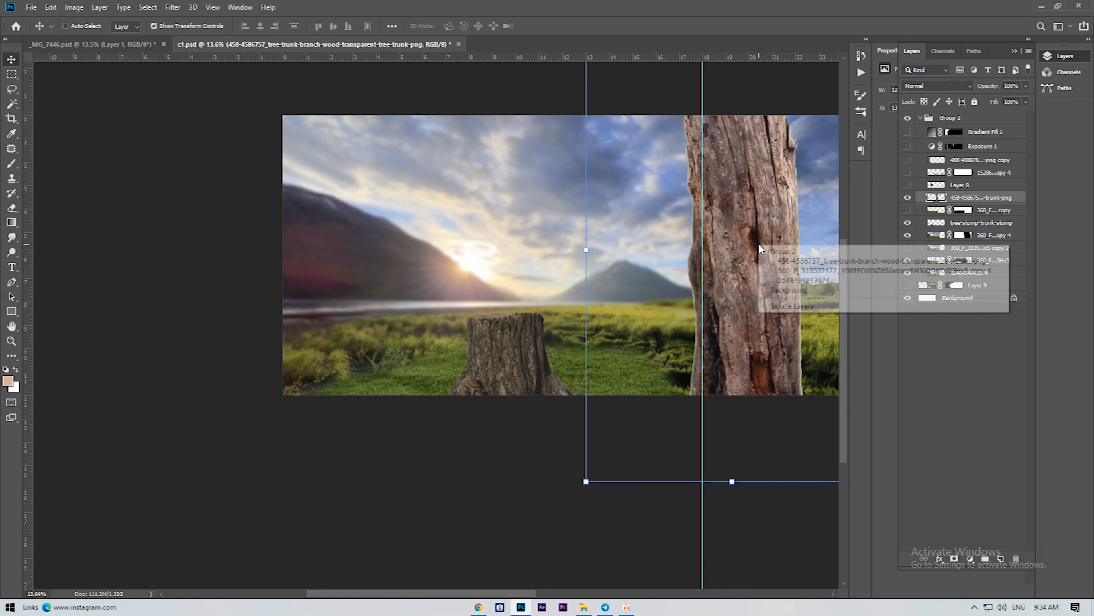
pyautogui.click(783, 261)
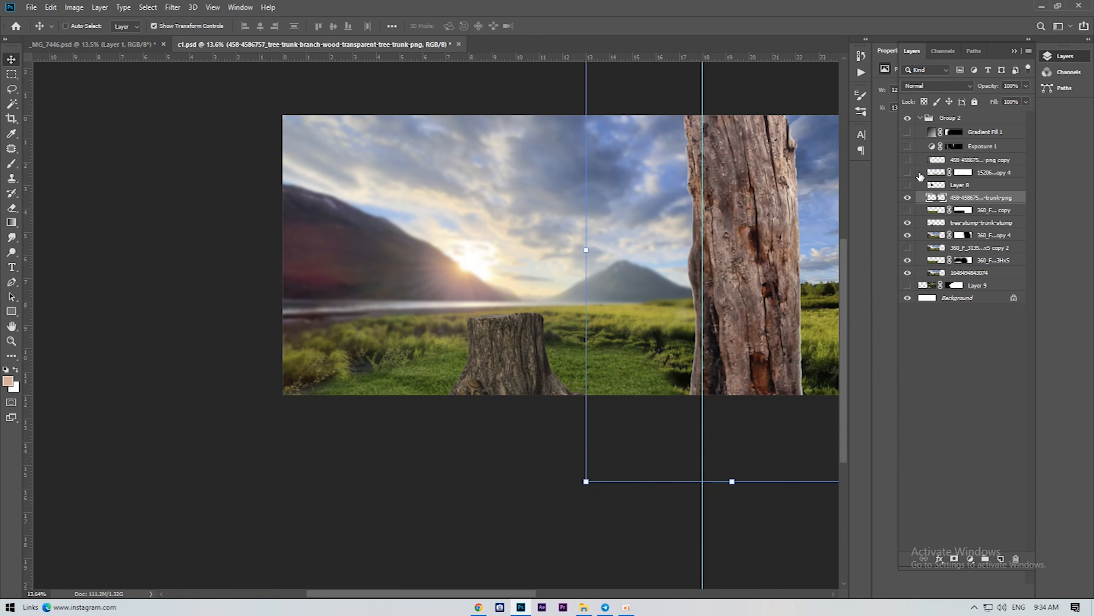
# - Show the blurred tree-trunk copy layer at the left edge of the landscape
pyautogui.click(908, 161)
pyautogui.rightClick(359, 237)
pyautogui.click(341, 243)
pyautogui.rightClick(724, 245)
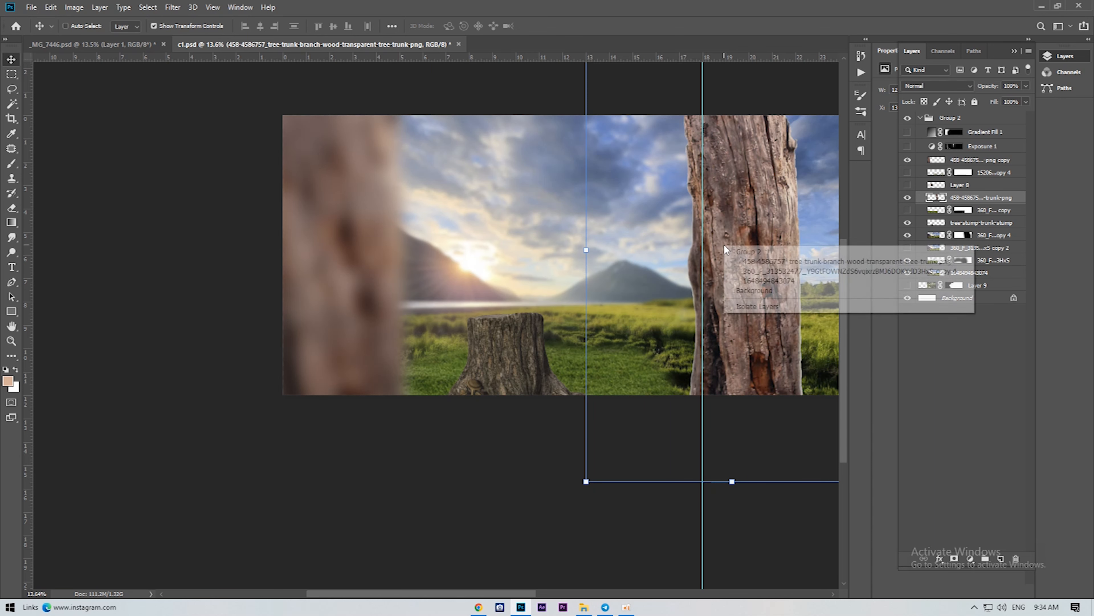
pyautogui.click(172, 14)
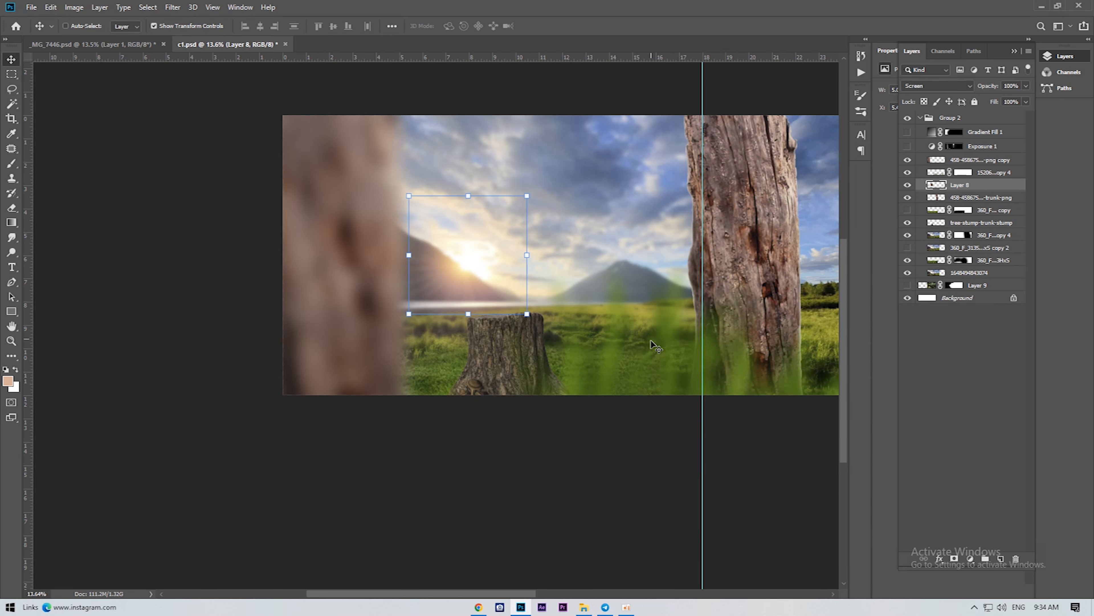
# - Select the blurred foreground grass copy 4 layer and reposition it along the lower edge of the scene
pyautogui.rightClick(676, 358)
pyautogui.click(689, 372)
pyautogui.moveTo(651, 372); pyautogui.dragTo(483, 160)
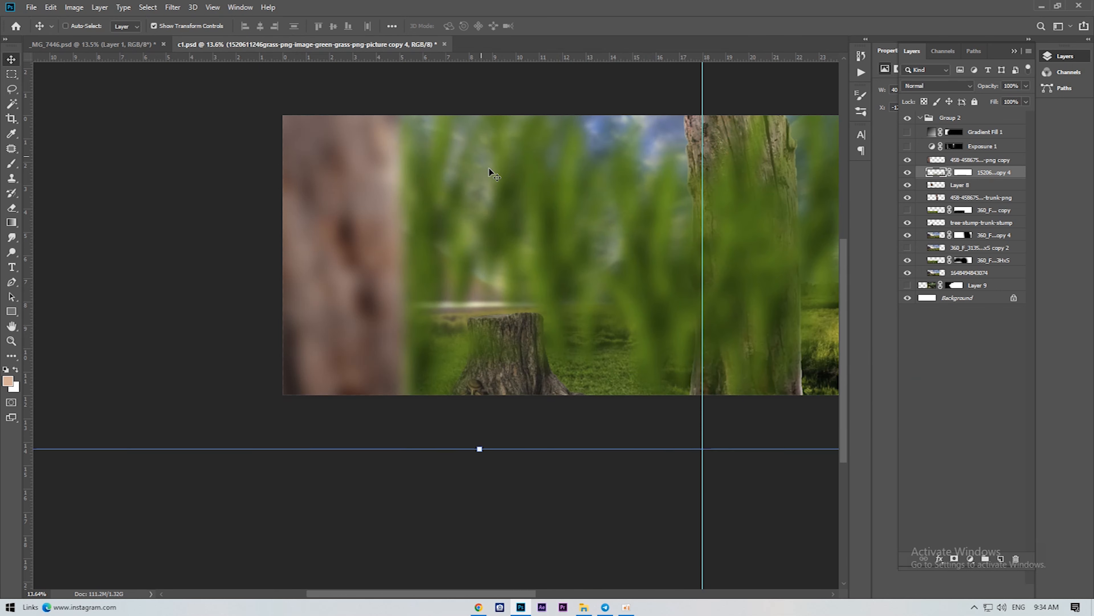
pyautogui.scroll(-4, 496, 190)
pyautogui.moveTo(332, 313); pyautogui.dragTo(403, 471)
pyautogui.scroll(3, 349, 351)
pyautogui.scroll(2, 278, 366)
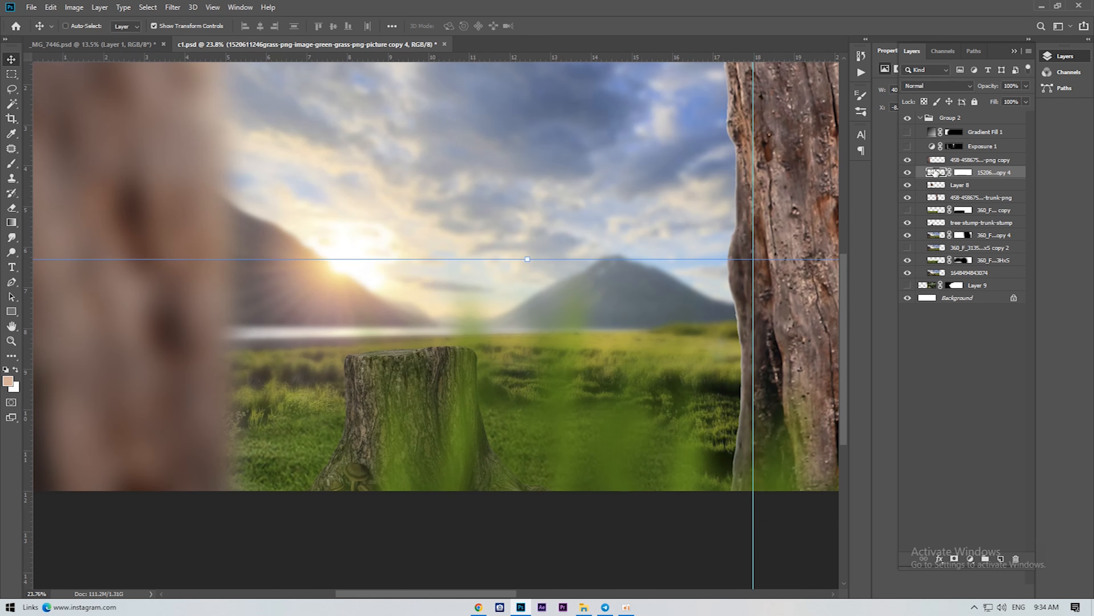
# - Place the woman's layers directly above the tree-stump layer, then scale and position her so she sits on the stump
pyautogui.scroll(-2, 605, 196)
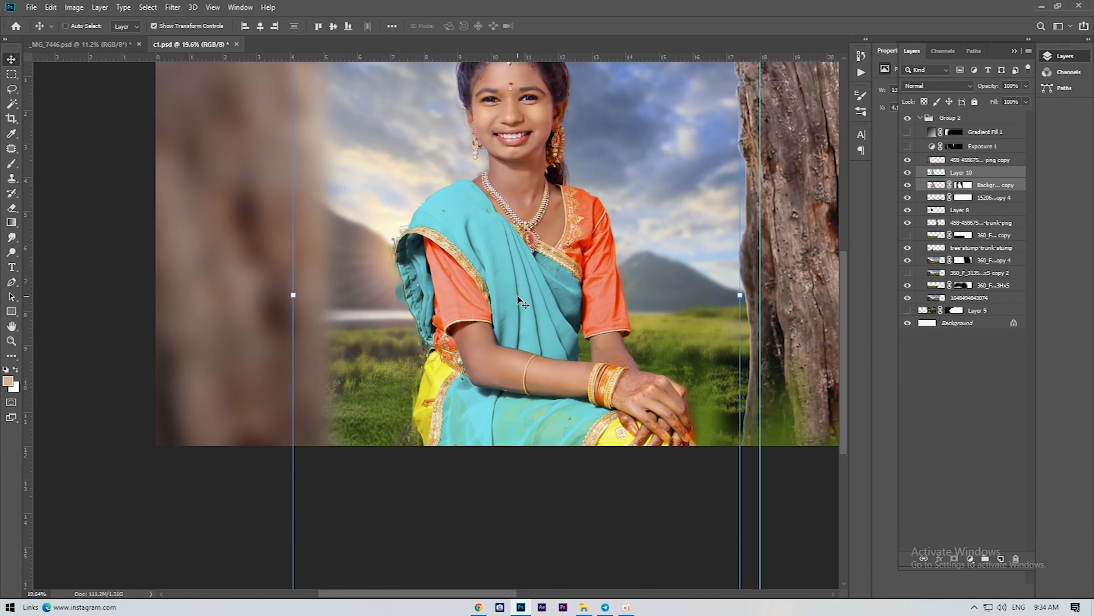
pyautogui.scroll(-1, 518, 295)
pyautogui.moveTo(957, 181); pyautogui.dragTo(941, 250)
pyautogui.moveTo(675, 73); pyautogui.dragTo(527, 280)
pyautogui.moveTo(475, 344); pyautogui.dragTo(512, 214)
pyautogui.moveTo(579, 138); pyautogui.dragTo(566, 157)
pyautogui.moveTo(524, 224); pyautogui.dragTo(529, 230)
pyautogui.scroll(5, 605, 385)
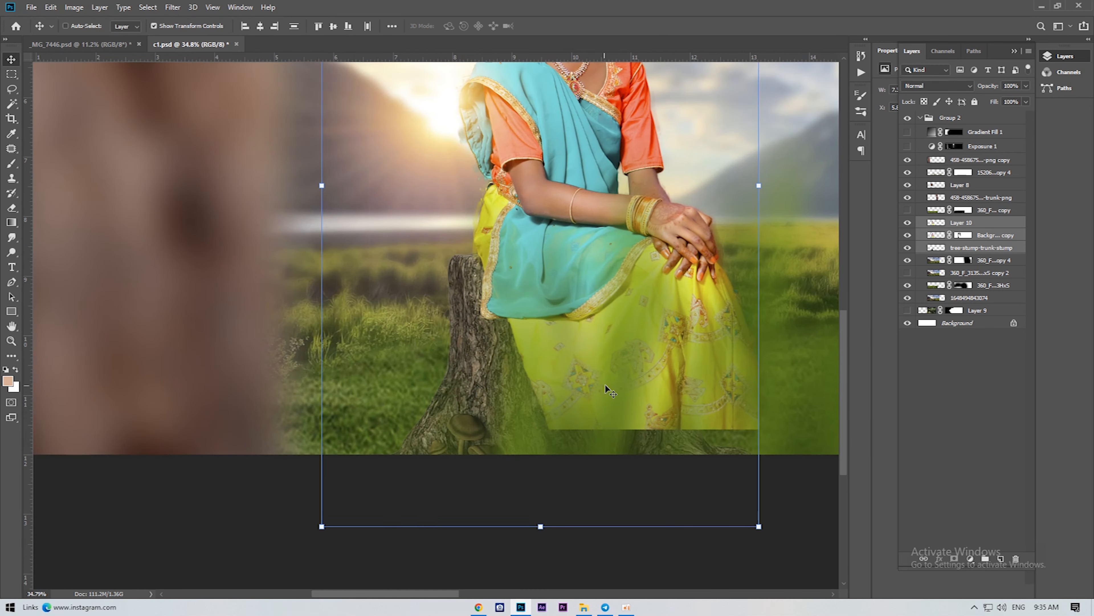
# - Select the lower part of the skirt on Layer 10 with a rectangular marquee and stretch it down to the canvas edge
pyautogui.click(935, 225)
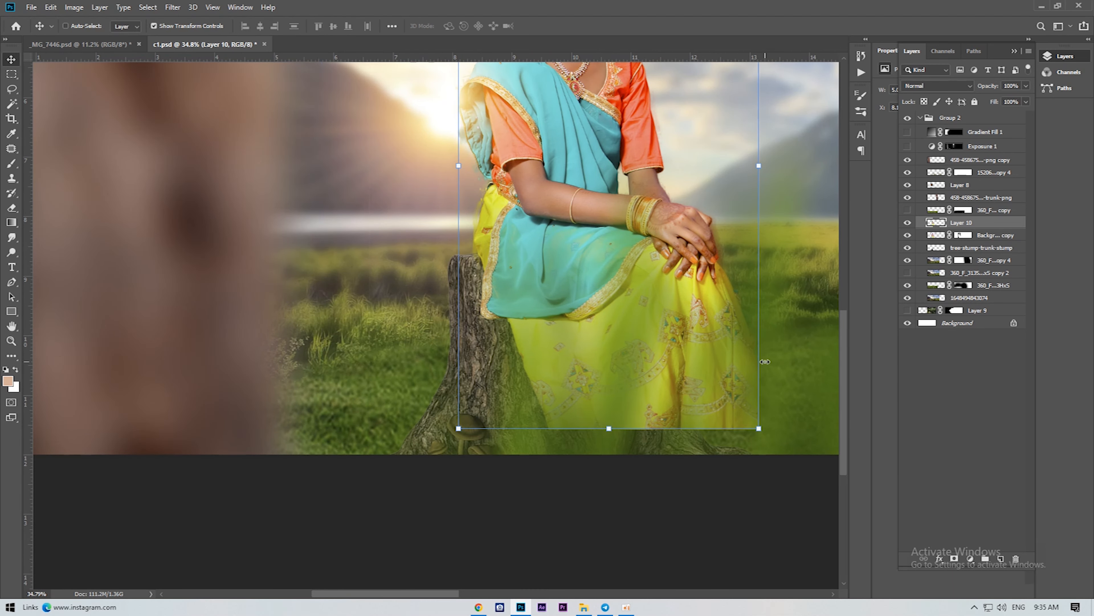
pyautogui.press('m')
pyautogui.moveTo(478, 356); pyautogui.dragTo(806, 477)
pyautogui.scroll(-1, 690, 448)
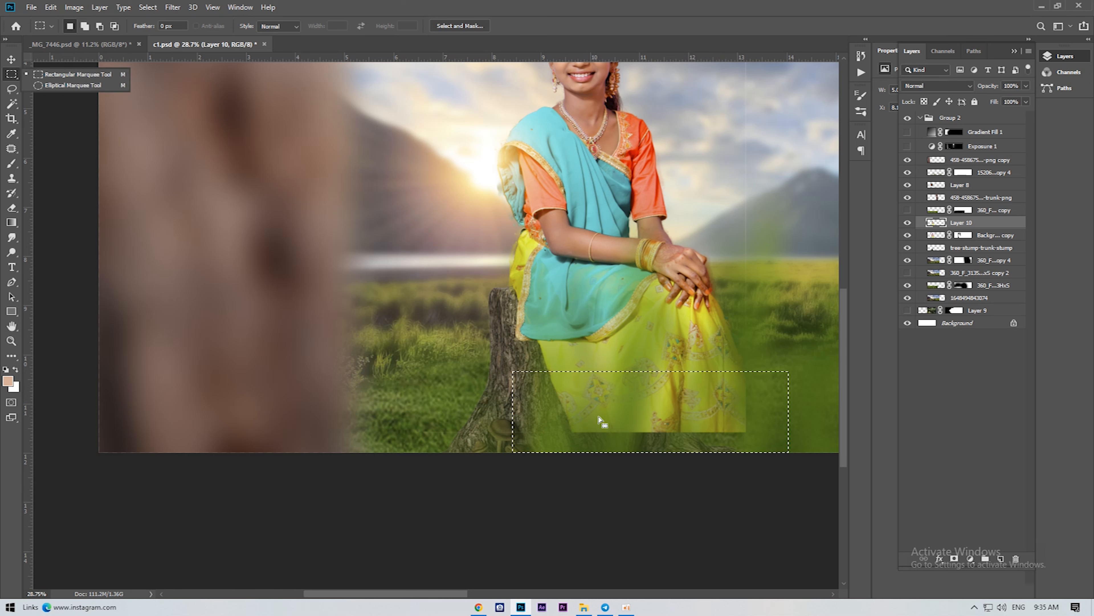
pyautogui.hotkey('ctrl', 't')
pyautogui.moveTo(650, 453); pyautogui.dragTo(651, 481)
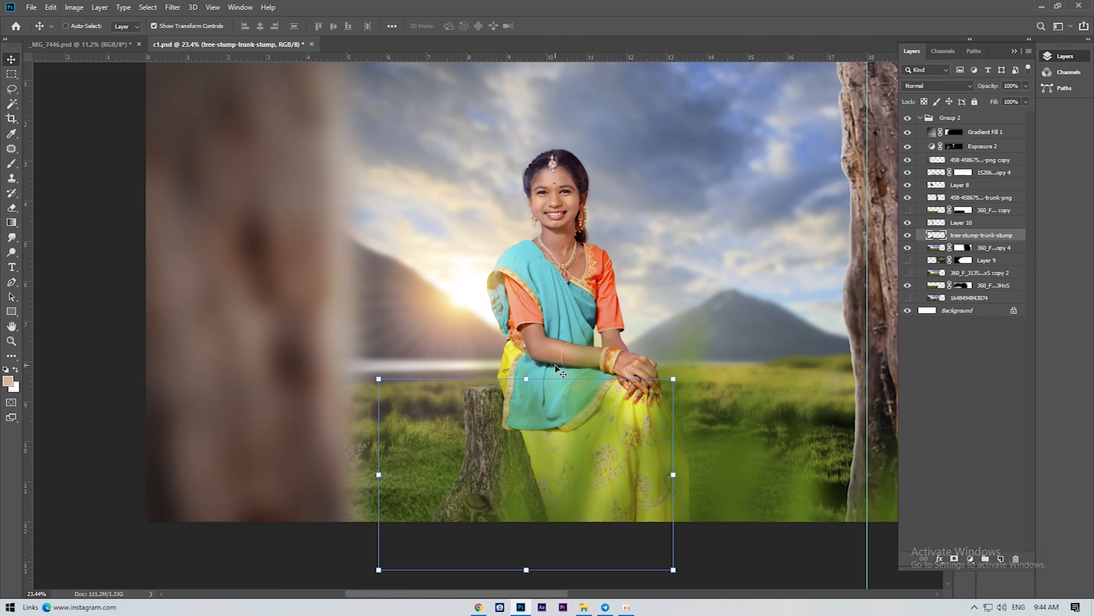
# - Add a new layer above the tree-stump layer and set the brush's foreground color to black (000000)
pyautogui.scroll(-1, 560, 468)
pyautogui.scroll(2, 530, 539)
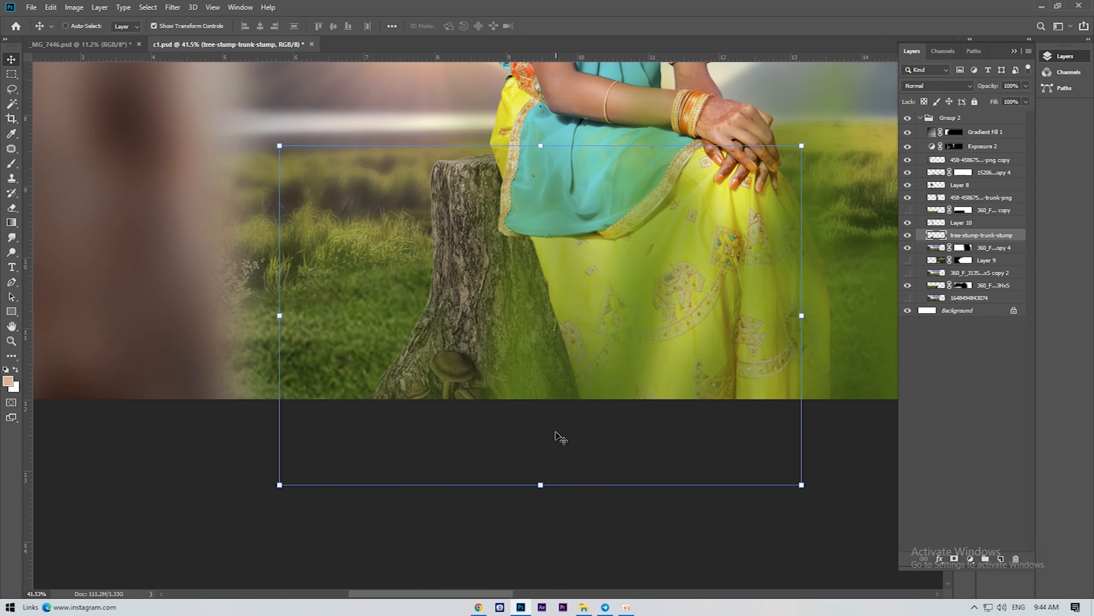
pyautogui.scroll(-1, 556, 375)
pyautogui.scroll(1, 556, 336)
pyautogui.scroll(1, 560, 341)
pyautogui.scroll(-1, 521, 313)
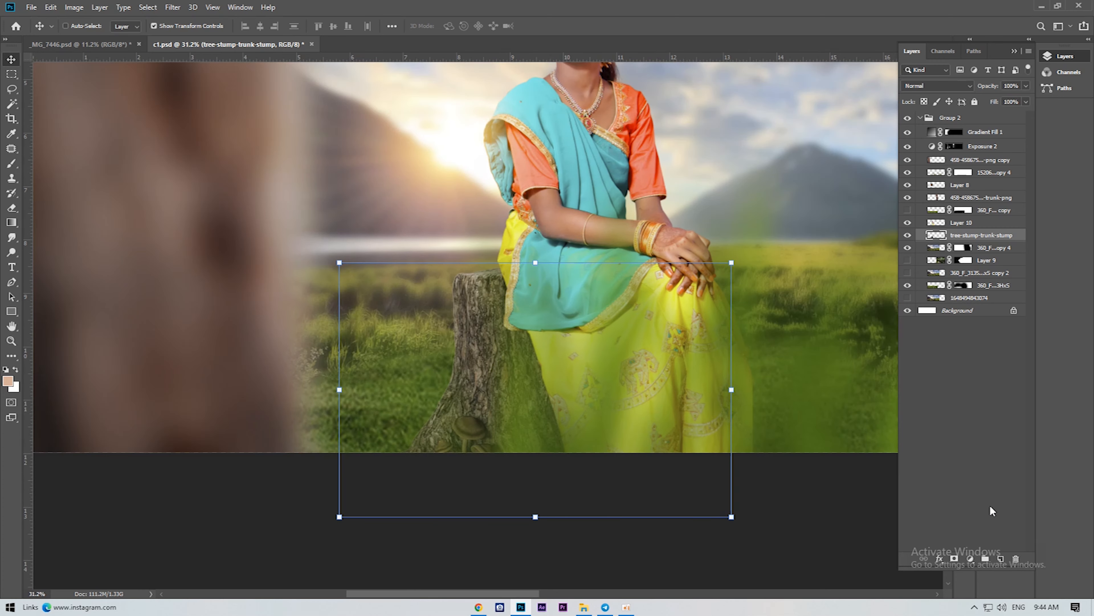
pyautogui.click(1001, 558)
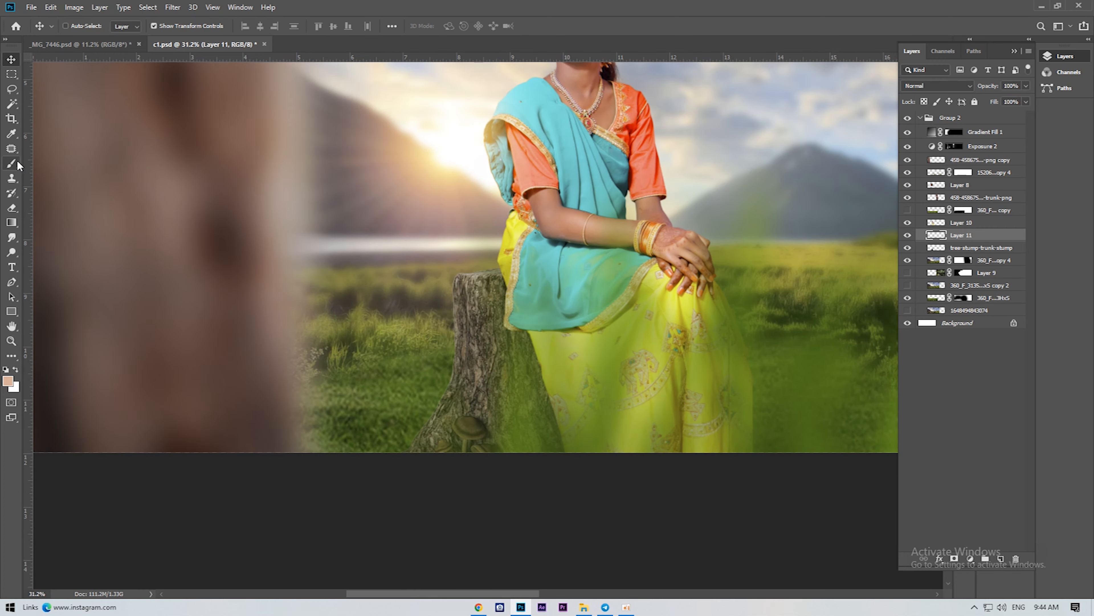
pyautogui.click(16, 164)
pyautogui.click(8, 380)
pyautogui.moveTo(788, 351); pyautogui.dragTo(725, 456)
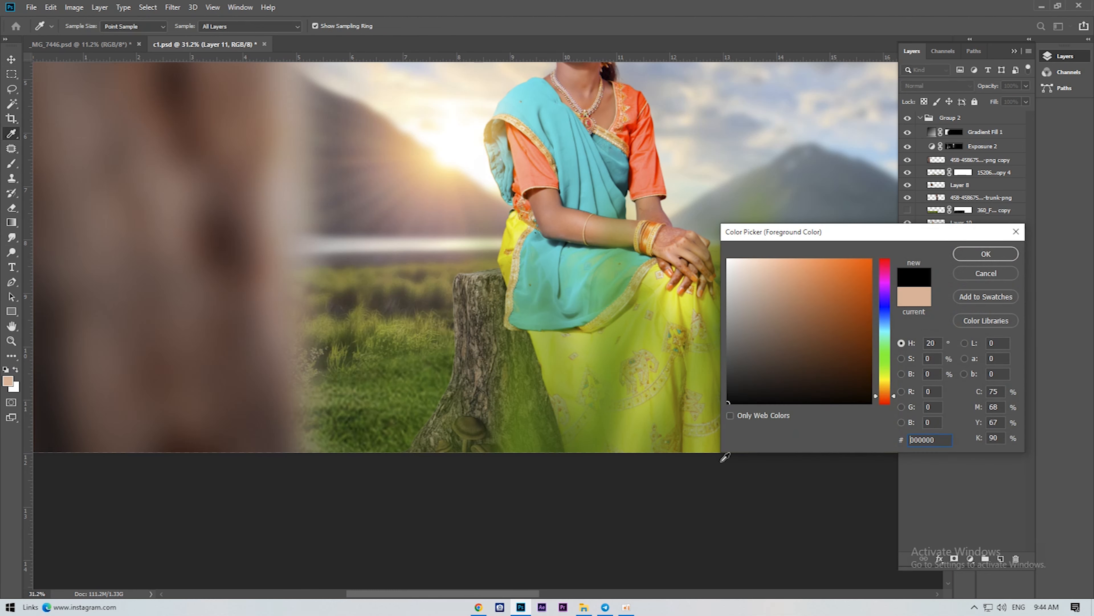
pyautogui.click(966, 259)
# - Paint a black shadow on the stump beside the skirt with a 180 px Soft Round brush
pyautogui.scroll(5, 522, 355)
pyautogui.rightClick(562, 307)
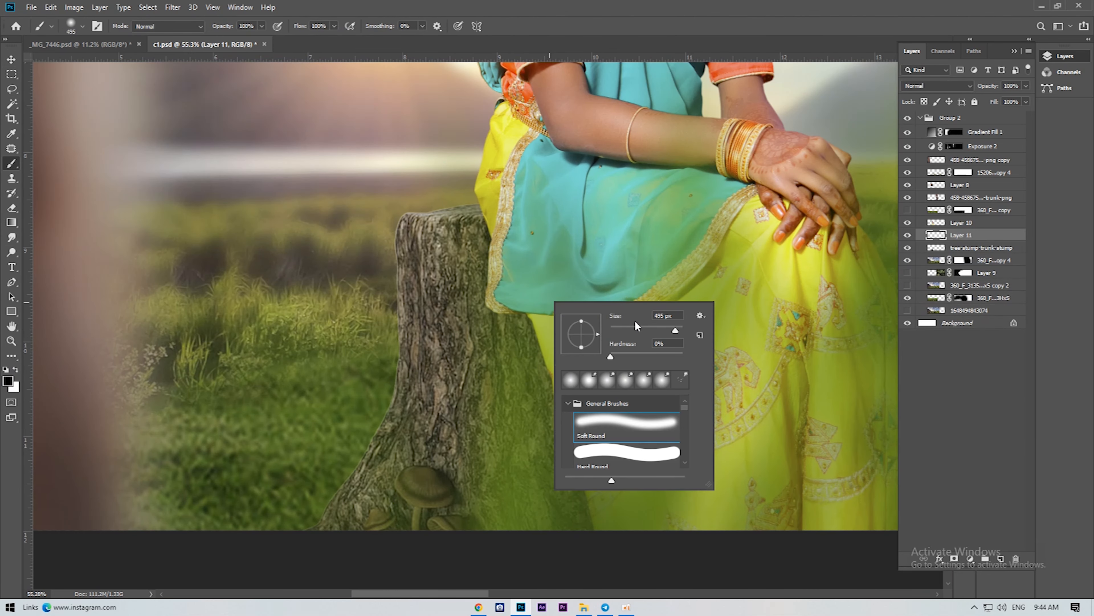
pyautogui.moveTo(495, 197)
pyautogui.mouseDown()
pyautogui.moveTo(505, 254)
pyautogui.moveTo(499, 297)
pyautogui.moveTo(525, 311)
pyautogui.moveTo(547, 346)
pyautogui.moveTo(598, 514)
pyautogui.mouseUp()
pyautogui.hotkey('ctrl', 'z')
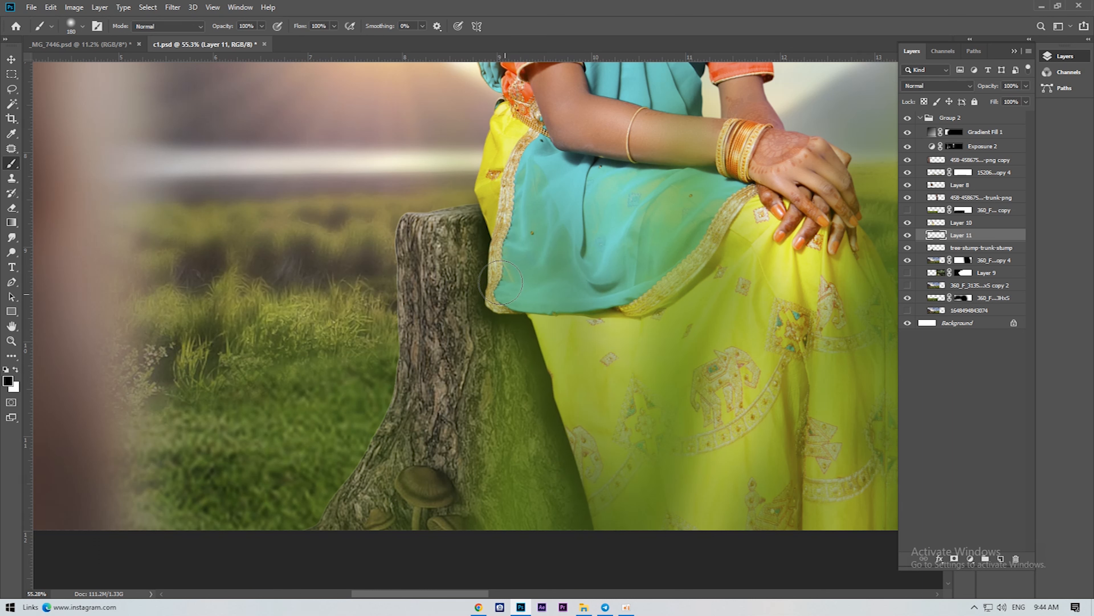
pyautogui.scroll(-3, 511, 395)
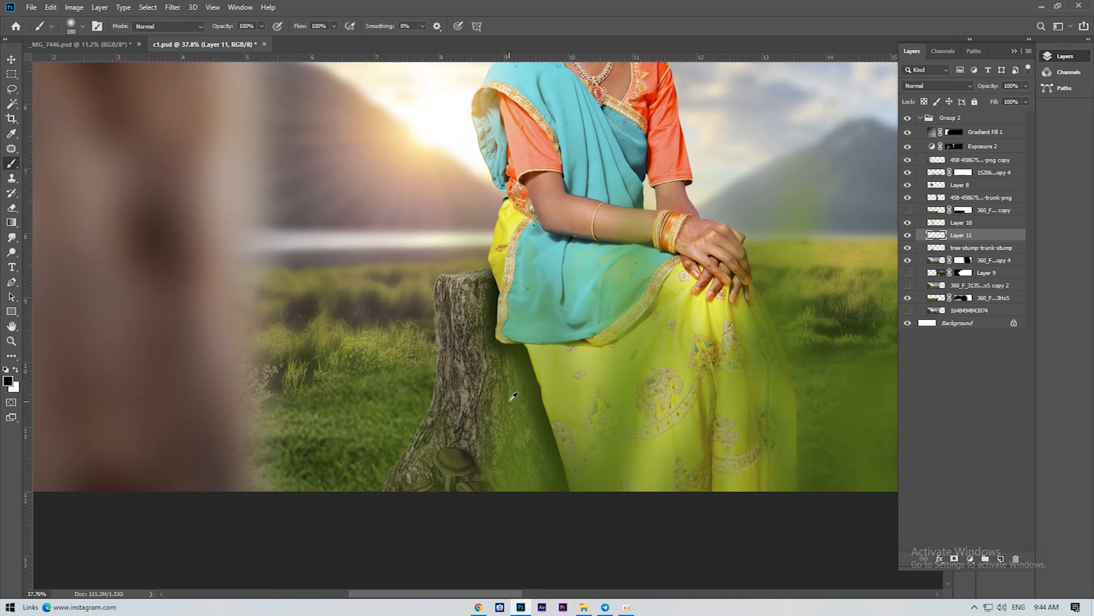
pyautogui.scroll(2, 511, 395)
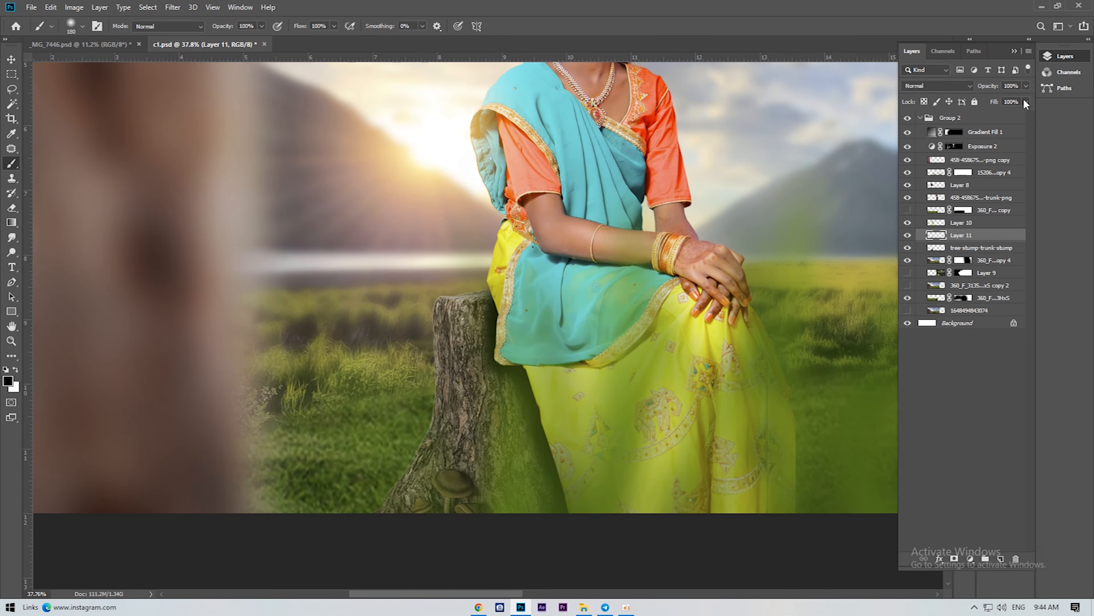
# - Lower the shadow layer's opacity to 59%
pyautogui.moveTo(1021, 93); pyautogui.dragTo(1005, 99)
pyautogui.scroll(-2, 560, 268)
pyautogui.press('v')
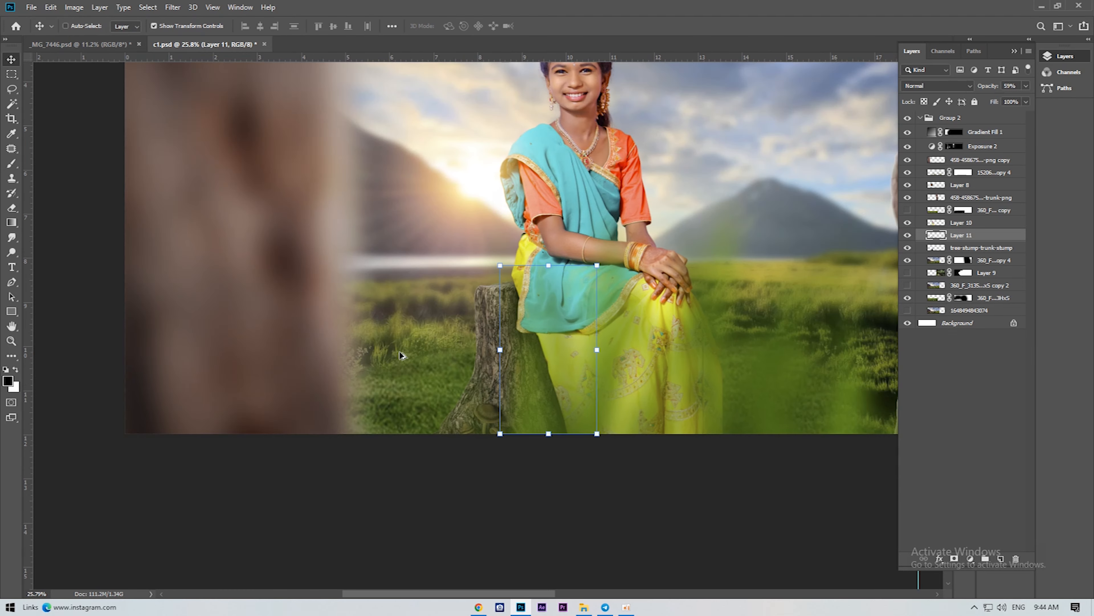
pyautogui.scroll(-2, 534, 431)
# - Select the blurred foreground grass layer and toggle its visibility to compare the scene with and without it
pyautogui.rightClick(670, 436)
pyautogui.click(732, 447)
pyautogui.click(909, 173)
pyautogui.click(909, 172)
pyautogui.click(909, 172)
pyautogui.click(909, 173)
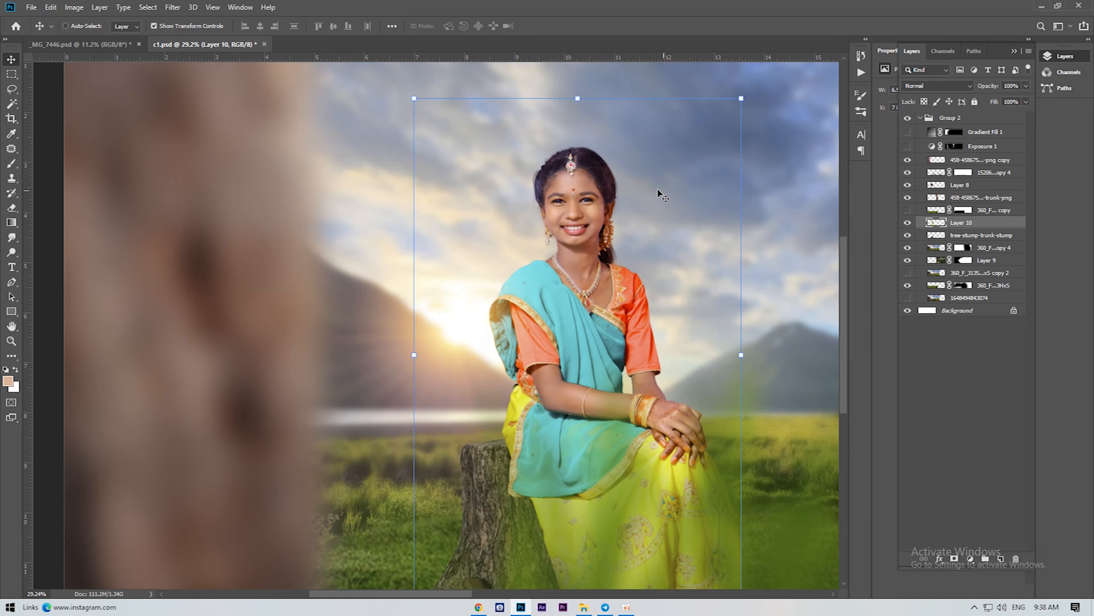
# - Select the blurred tree-trunk copy layer
pyautogui.scroll(-3, 663, 196)
pyautogui.scroll(5, 573, 216)
pyautogui.scroll(-6, 523, 199)
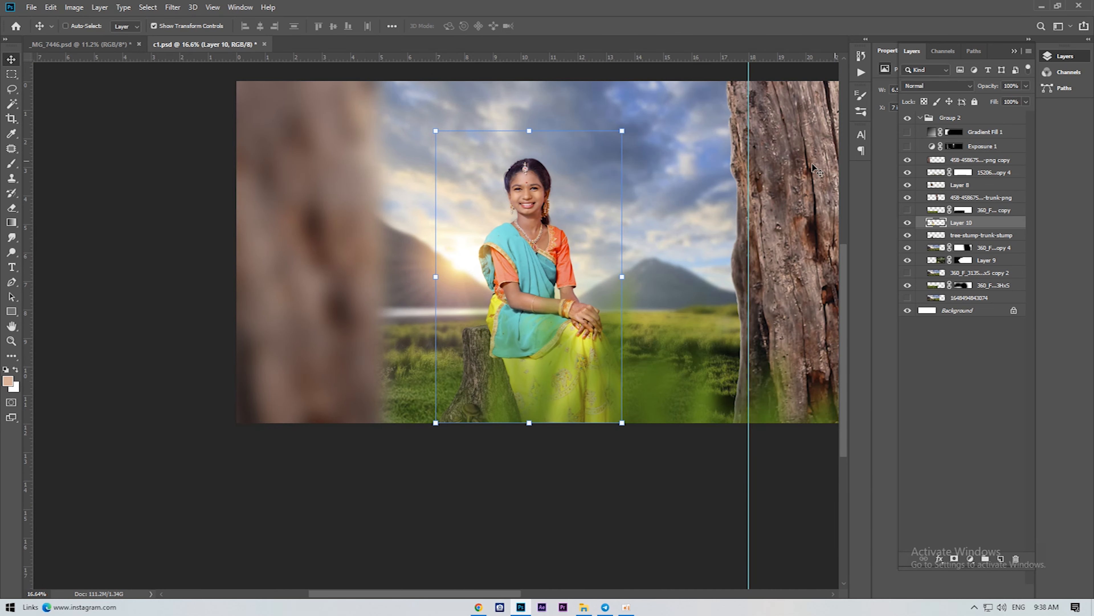
pyautogui.scroll(1, 522, 166)
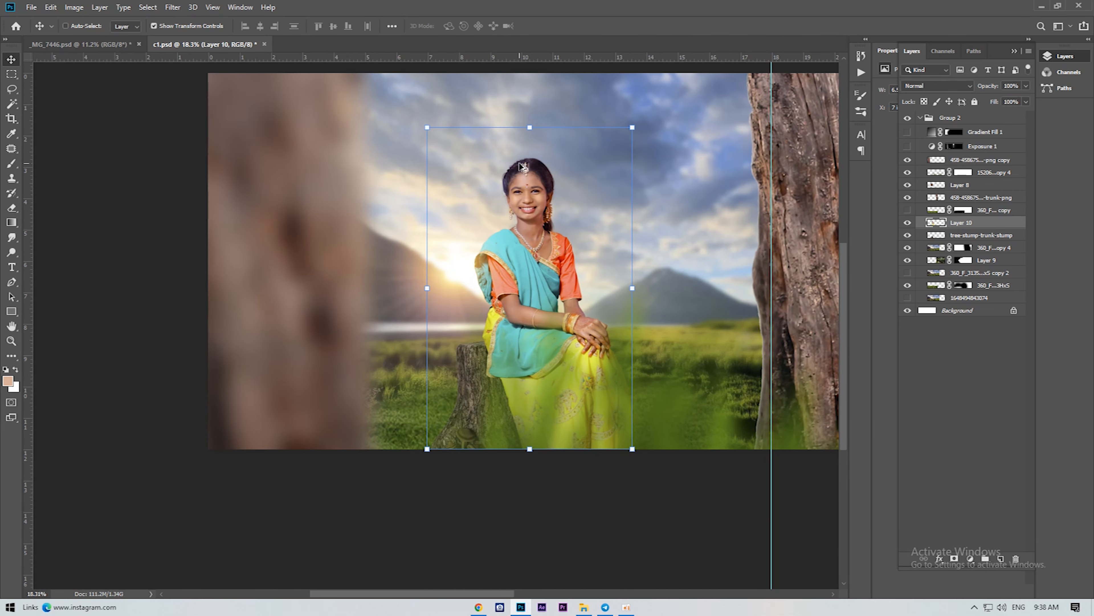
pyautogui.click(980, 160)
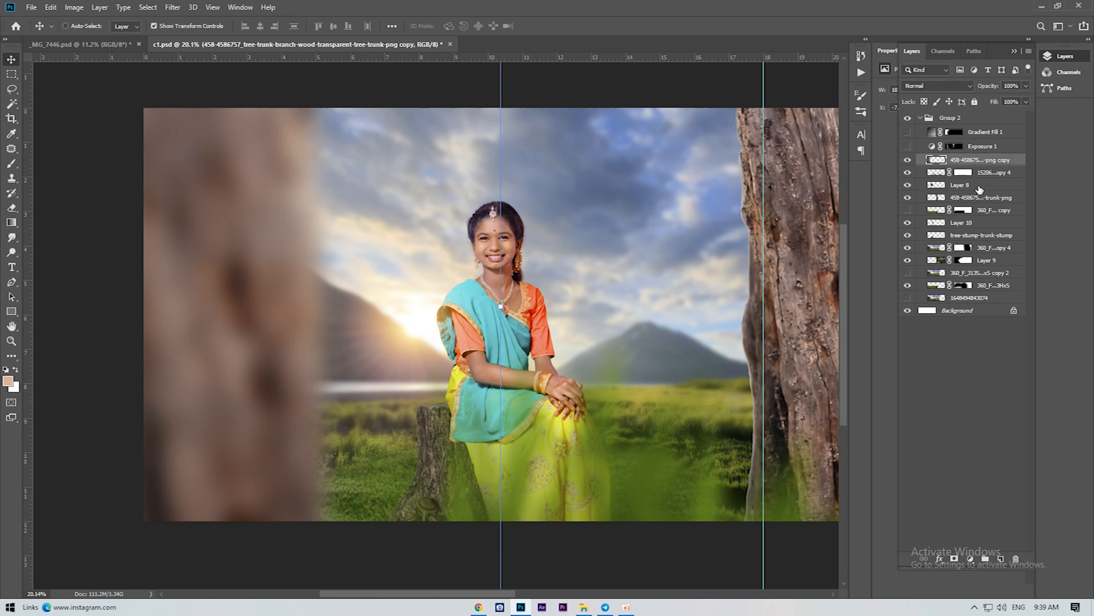
# - Add an Exposure adjustment of +2.72 above the blurred tree-trunk copy and invert its mask to hide the effect
pyautogui.click(971, 559)
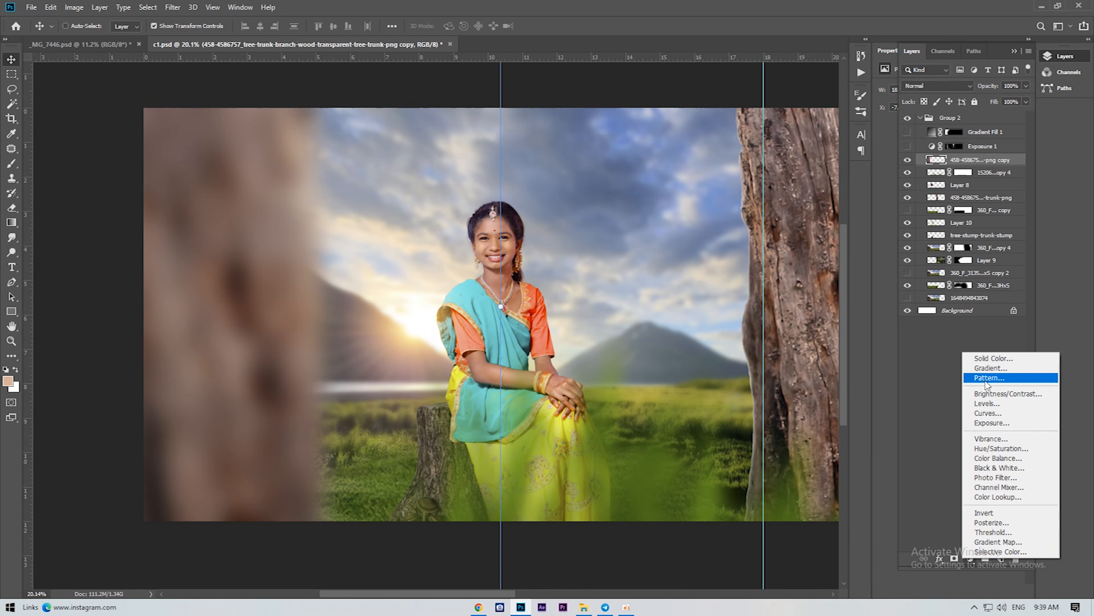
pyautogui.click(999, 422)
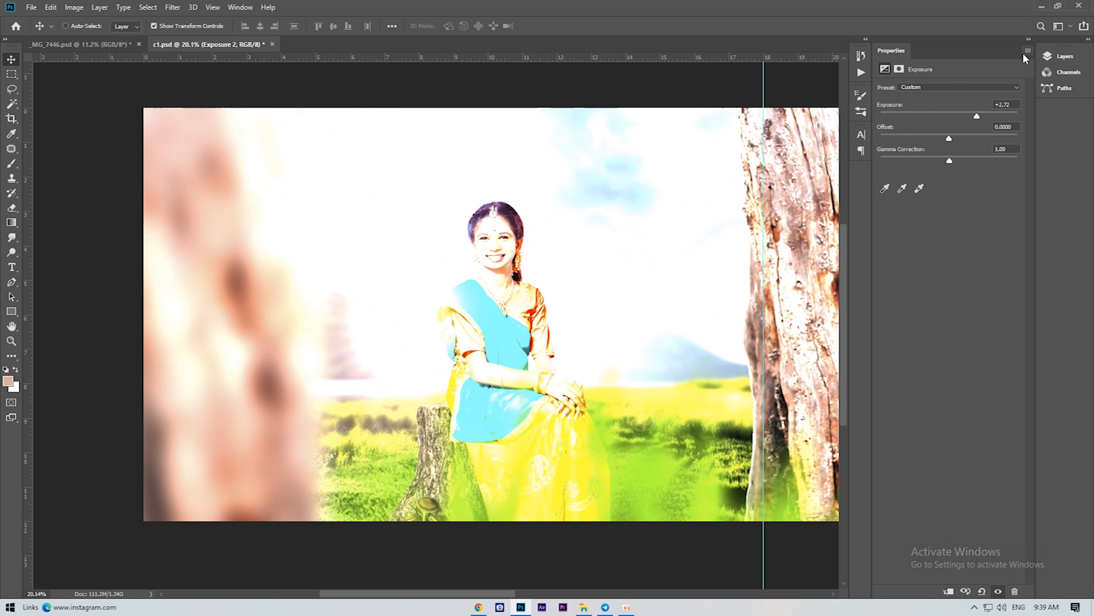
pyautogui.click(1028, 42)
pyautogui.click(1055, 58)
pyautogui.click(954, 160)
pyautogui.hotkey('ctrl', 'i')
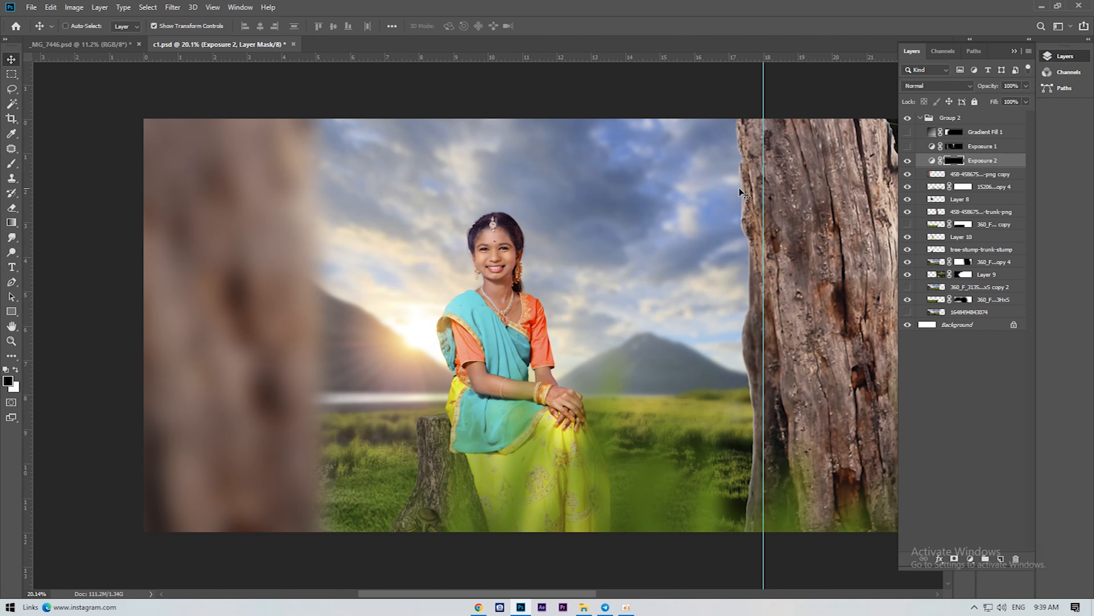
# - Load the sharp trunk's outline as a selection and paint white along its sun-facing edge on the Exposure mask with a 146 px Soft Round brush
pyautogui.rightClick(803, 229)
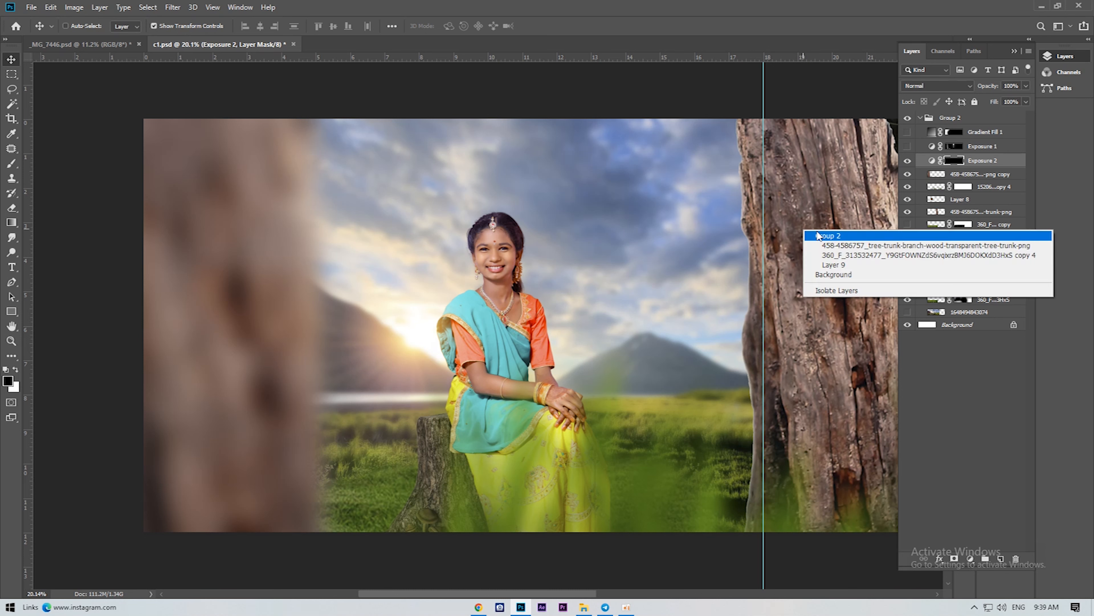
pyautogui.click(862, 247)
pyautogui.keyDown('ctrl'); pyautogui.click(932, 212); pyautogui.keyUp('ctrl')
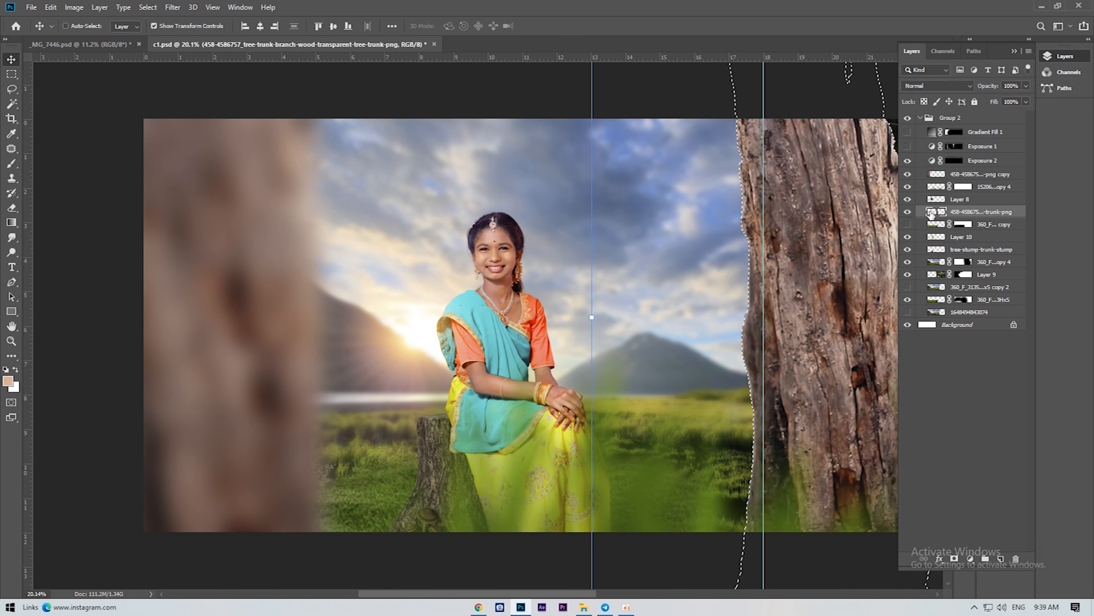
pyautogui.click(955, 161)
pyautogui.click(11, 163)
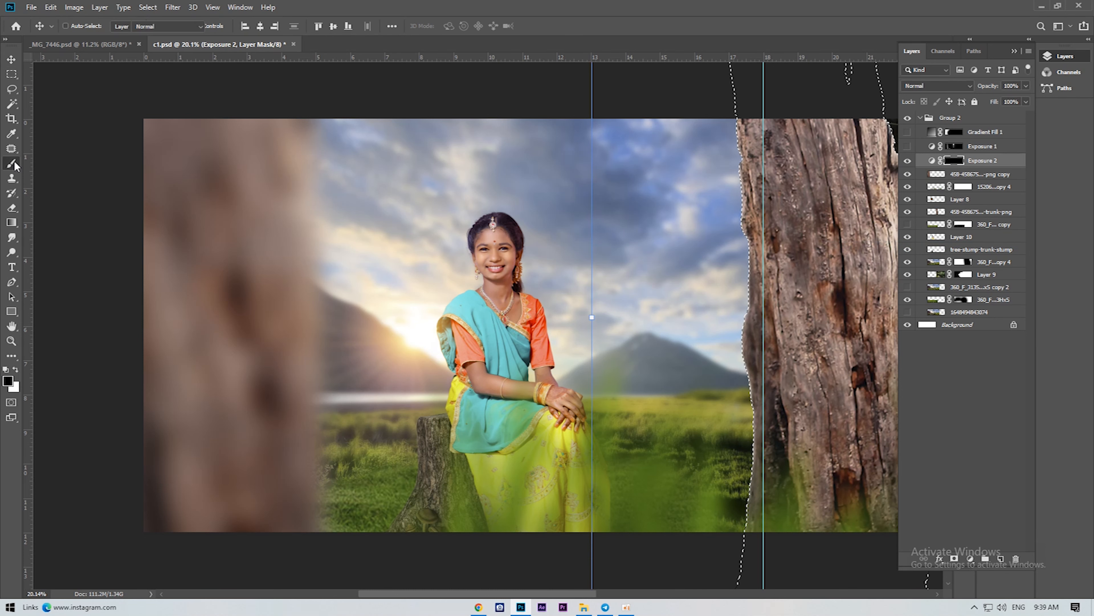
pyautogui.click(15, 369)
pyautogui.rightClick(790, 219)
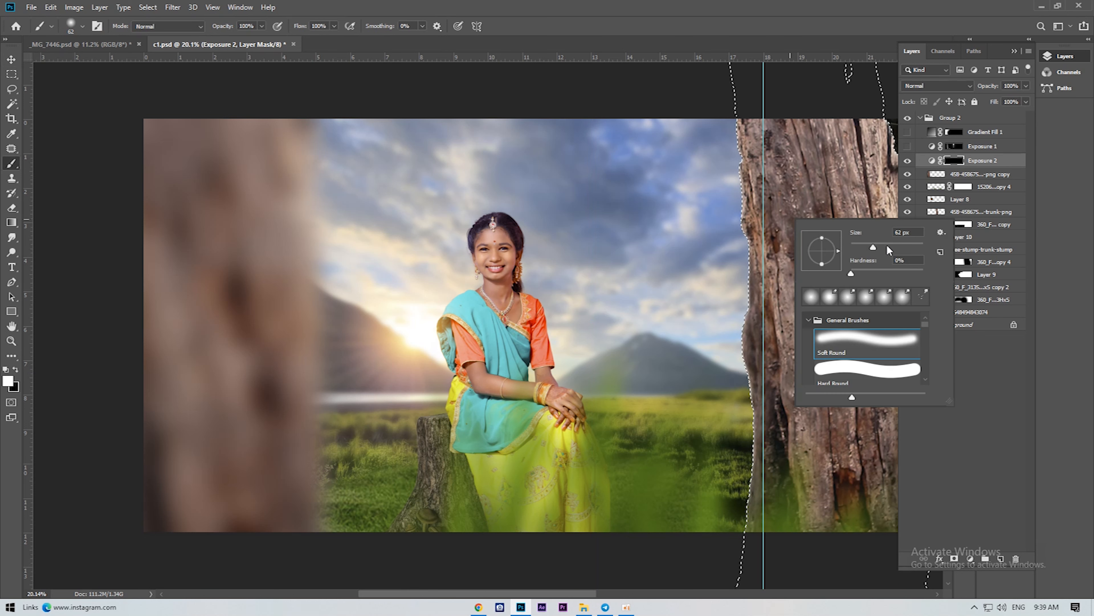
pyautogui.moveTo(735, 125)
pyautogui.mouseDown()
pyautogui.moveTo(750, 280)
pyautogui.moveTo(741, 392)
pyautogui.mouseUp()
pyautogui.moveTo(749, 449); pyautogui.dragTo(733, 520)
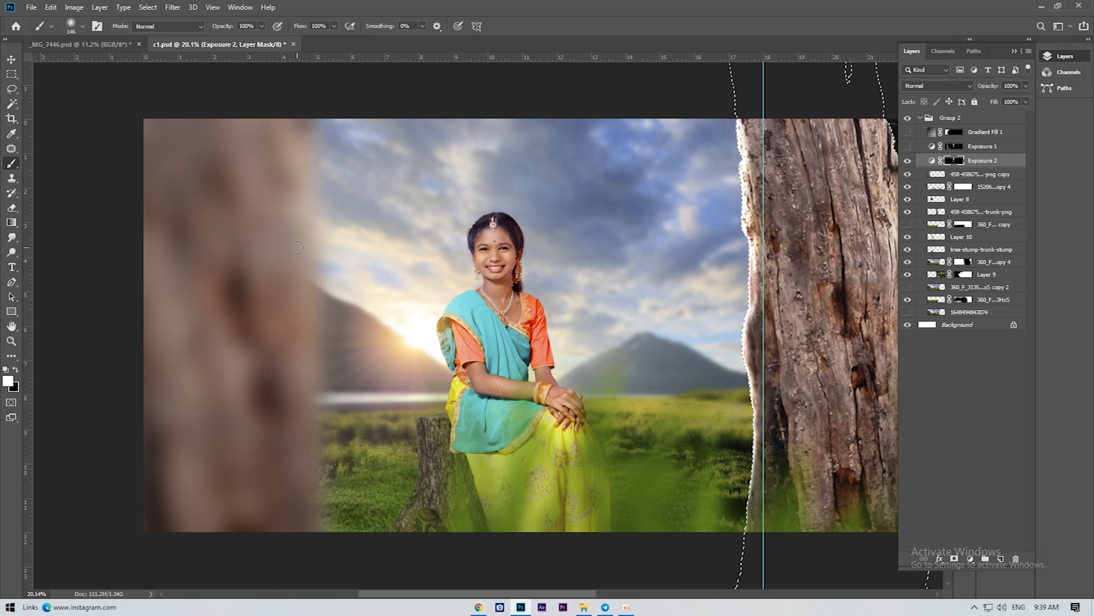
pyautogui.hotkey('ctrl', 'd')
# - Brighten the blurred trunk's inner edge within its own outline selection on the Exposure mask, using a 495 px Soft Round brush
pyautogui.rightClick(472, 211)
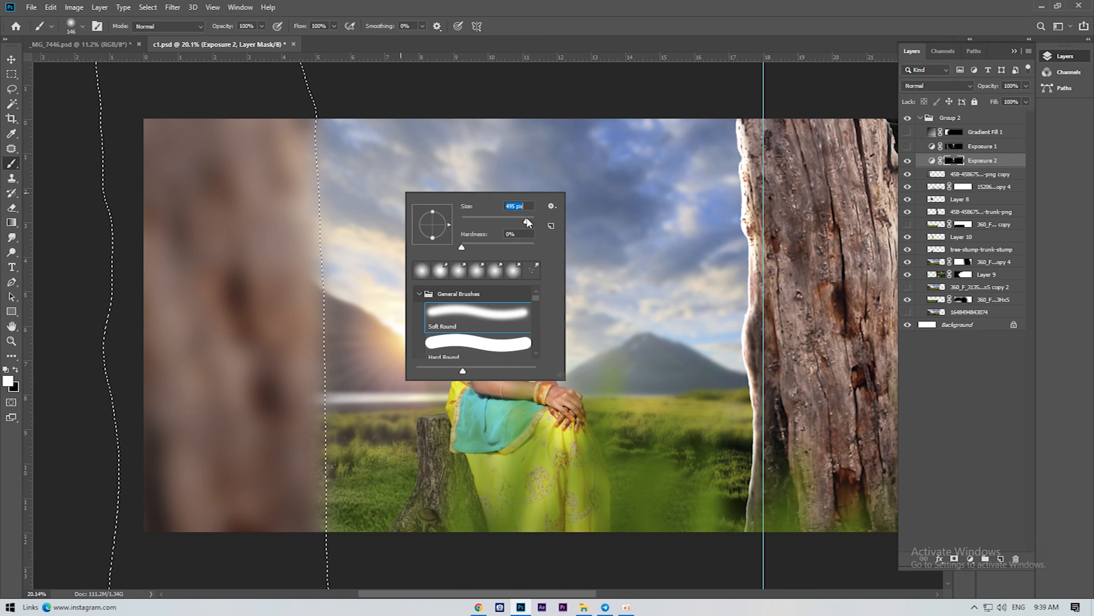
pyautogui.moveTo(312, 130)
pyautogui.mouseDown()
pyautogui.moveTo(313, 429)
pyautogui.moveTo(324, 352)
pyautogui.moveTo(348, 574)
pyautogui.mouseUp()
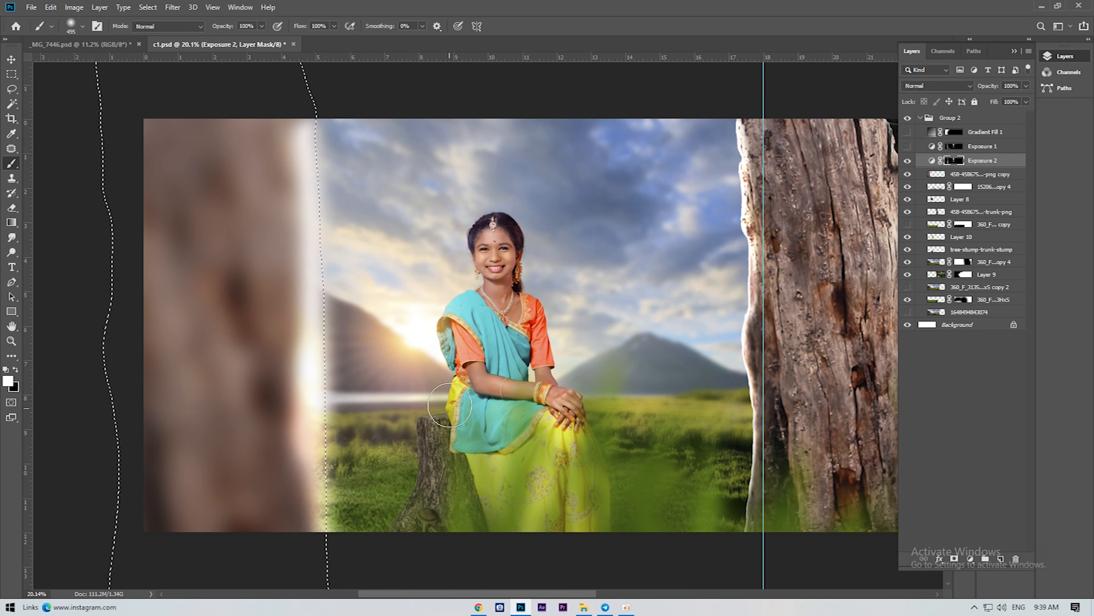
pyautogui.hotkey('ctrl', 'd')
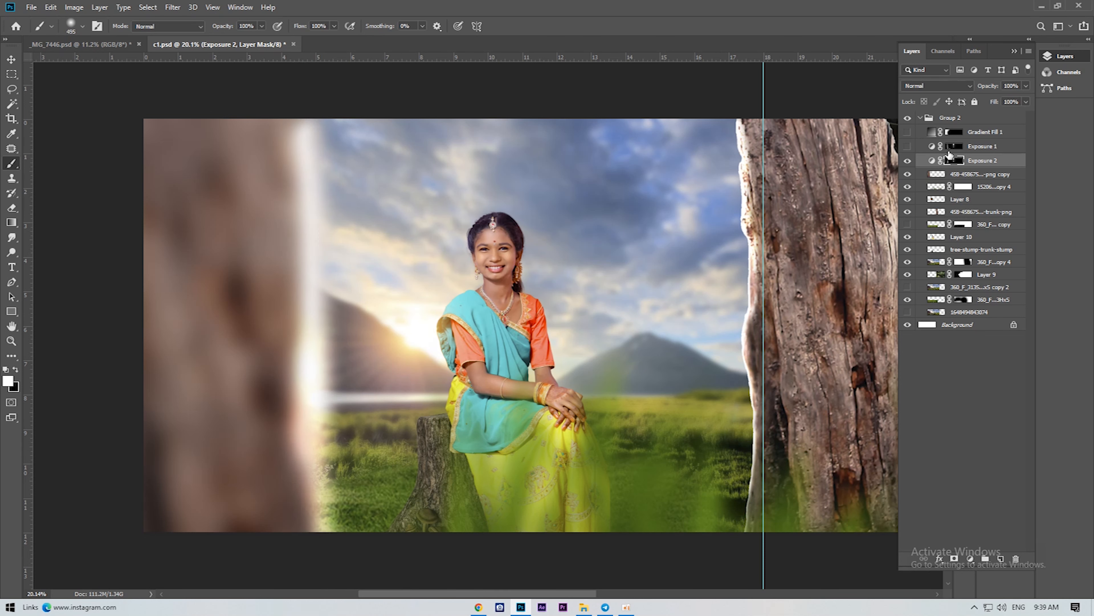
# - Load the tree stump's outline as a selection and brighten its sun-facing edge on the Exposure mask with the 495 px brush
pyautogui.click(908, 147)
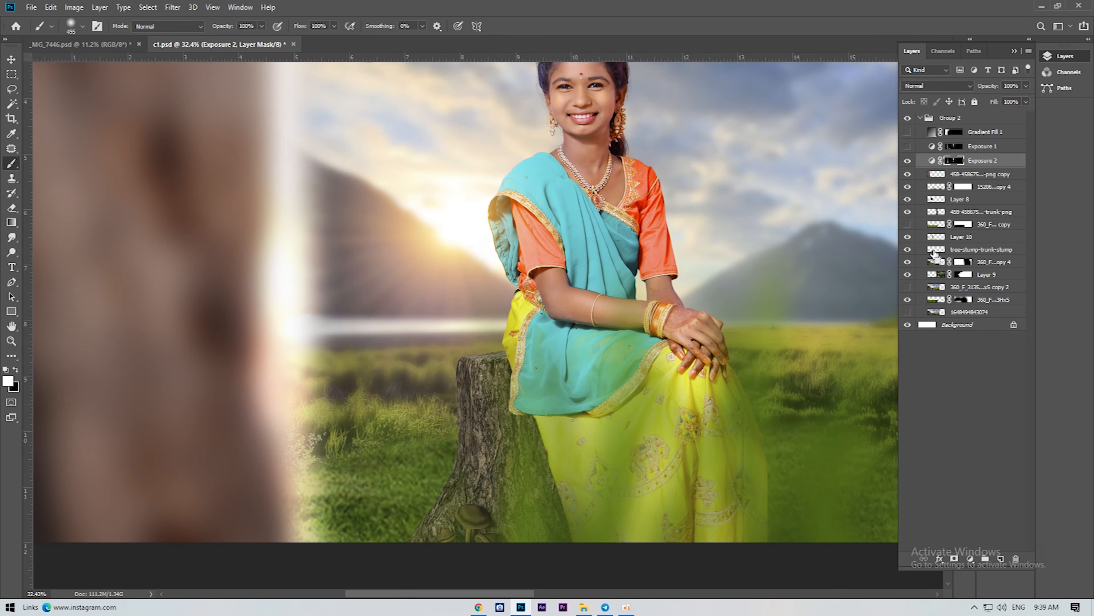
pyautogui.keyDown('ctrl'); pyautogui.click(934, 252); pyautogui.keyUp('ctrl')
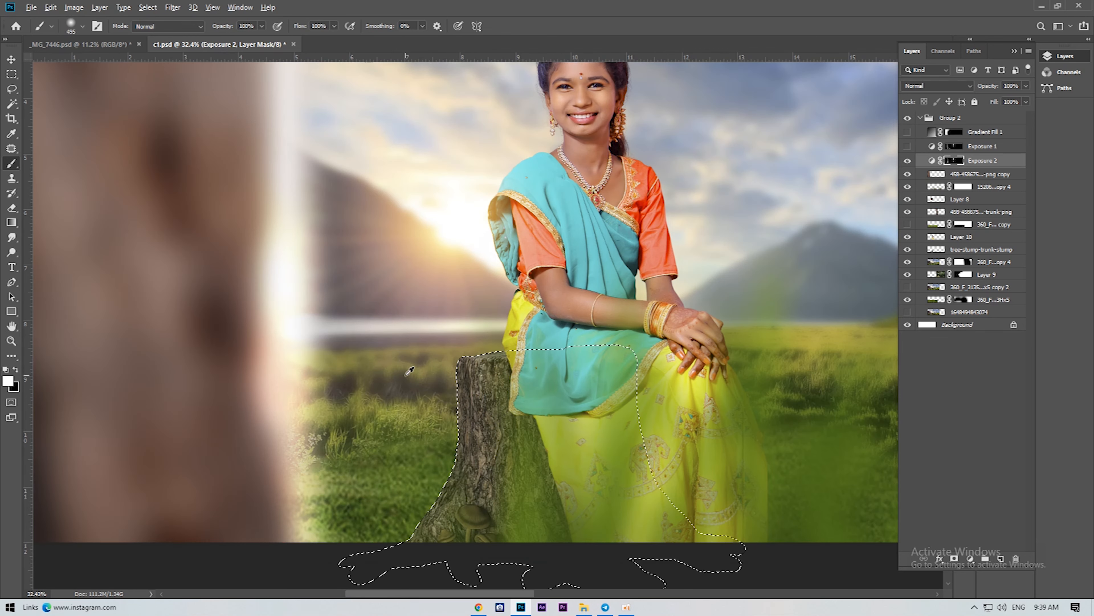
pyautogui.scroll(3, 407, 377)
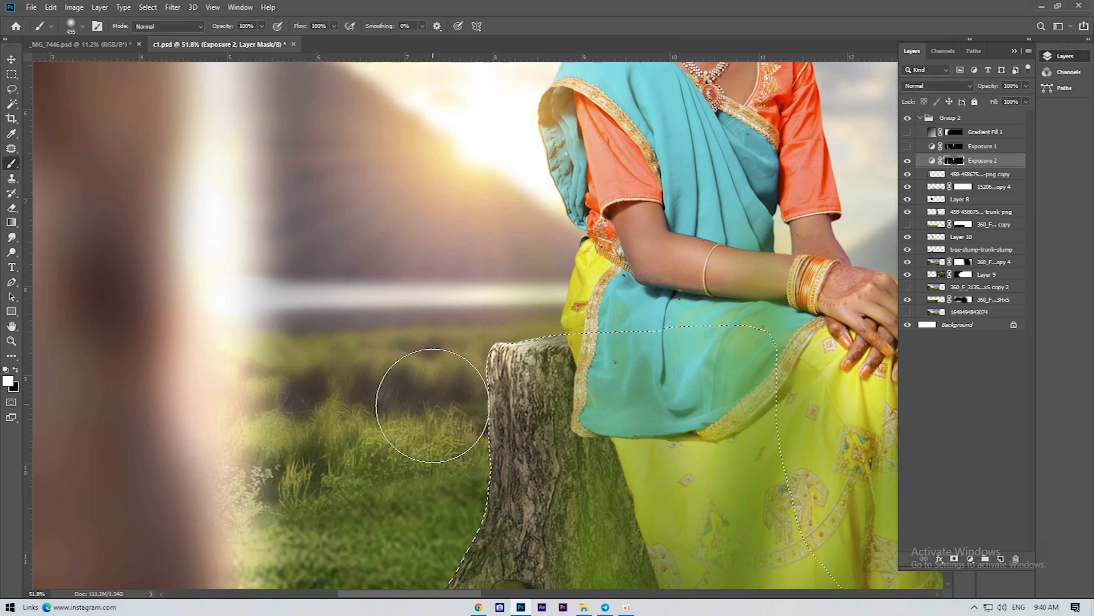
pyautogui.scroll(-2, 412, 464)
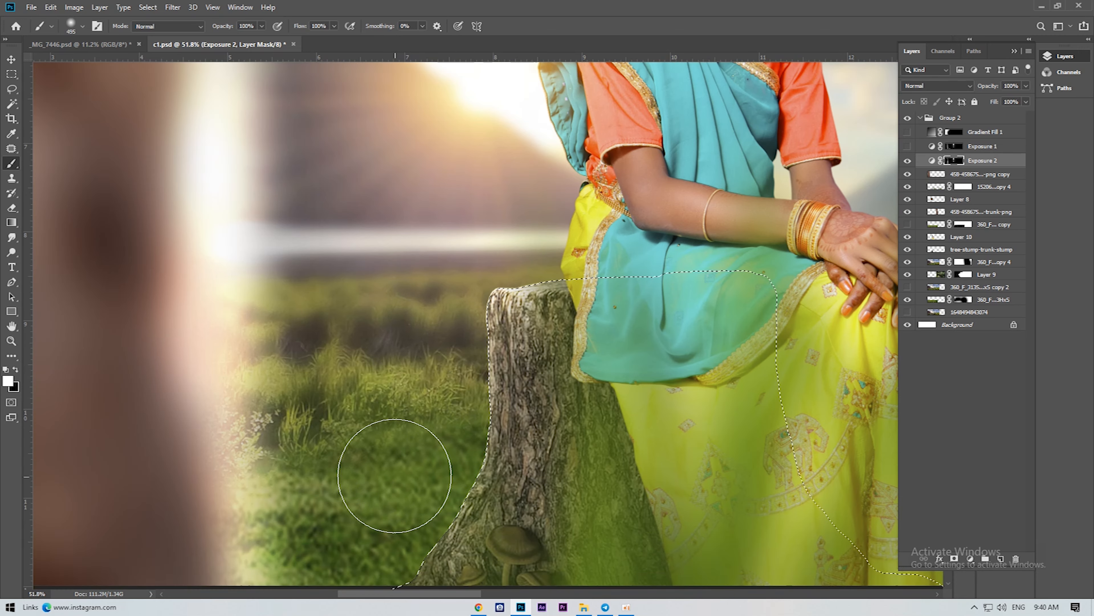
pyautogui.scroll(-3, 403, 465)
pyautogui.scroll(2, 401, 448)
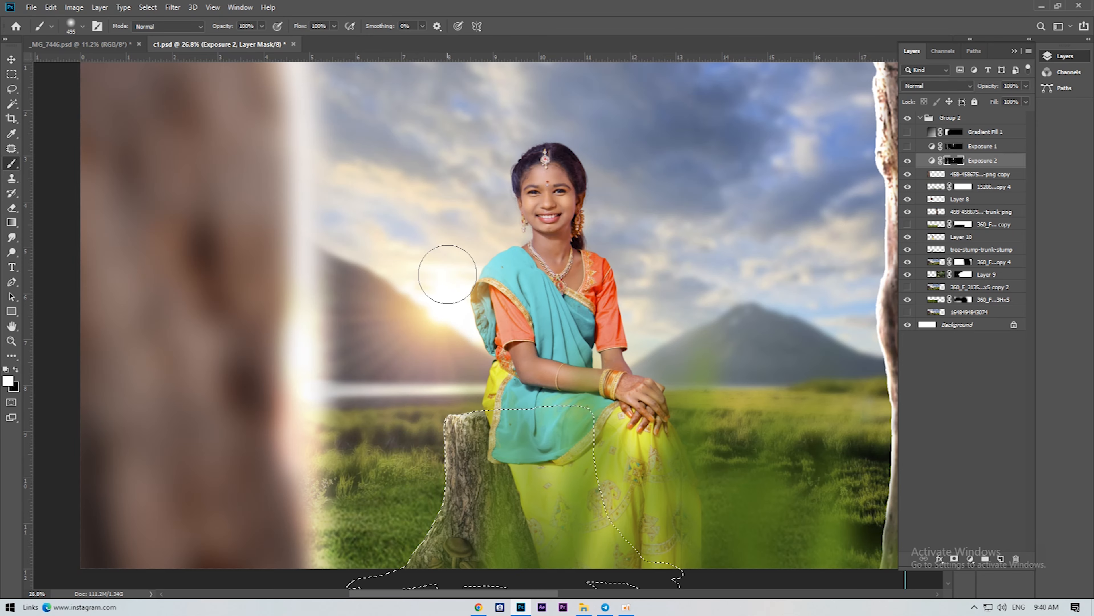
# - Load the woman's outline as a selection and paint a rim light along her sun-facing hair and sari edge on the Exposure mask
pyautogui.scroll(3, 464, 230)
pyautogui.keyDown('ctrl'); pyautogui.click(937, 241); pyautogui.keyUp('ctrl')
pyautogui.scroll(2, 457, 272)
pyautogui.moveTo(442, 331)
pyautogui.mouseDown()
pyautogui.moveTo(420, 391)
pyautogui.moveTo(420, 481)
pyautogui.moveTo(431, 496)
pyautogui.mouseUp()
pyautogui.scroll(-3, 426, 350)
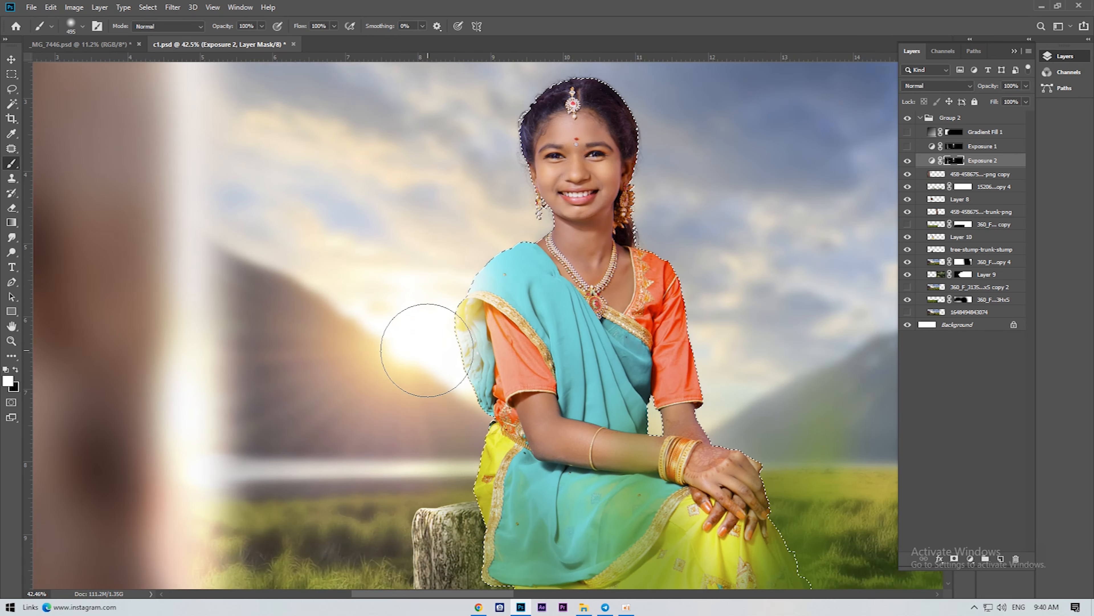
pyautogui.scroll(-1, 426, 350)
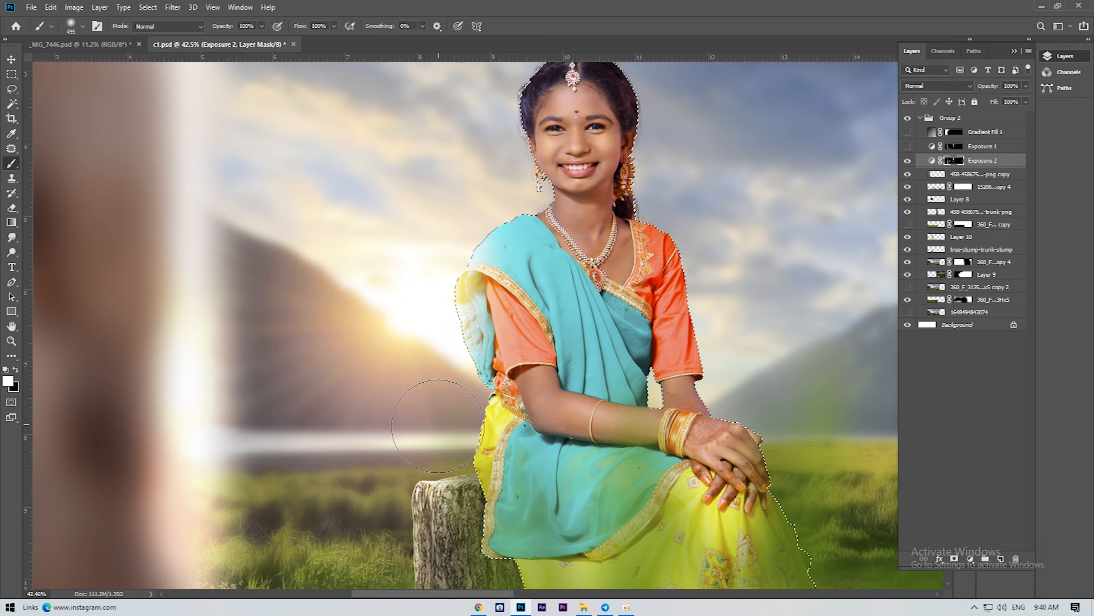
pyautogui.scroll(-1, 438, 345)
pyautogui.scroll(2, 448, 232)
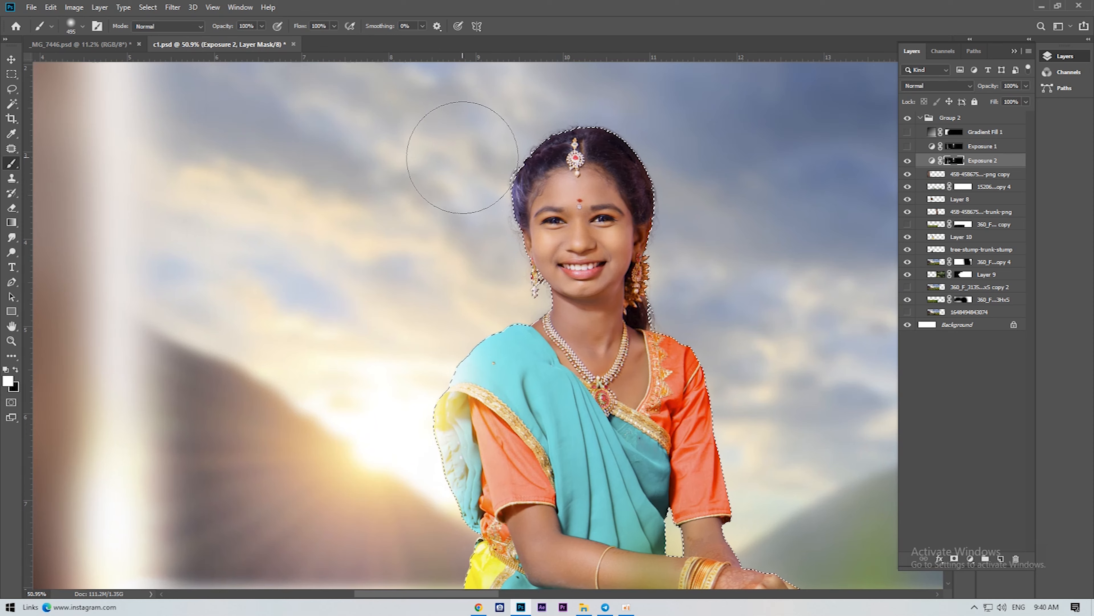
pyautogui.scroll(-2, 464, 274)
pyautogui.hotkey('ctrl', 'd')
pyautogui.click(12, 59)
pyautogui.scroll(-1, 643, 269)
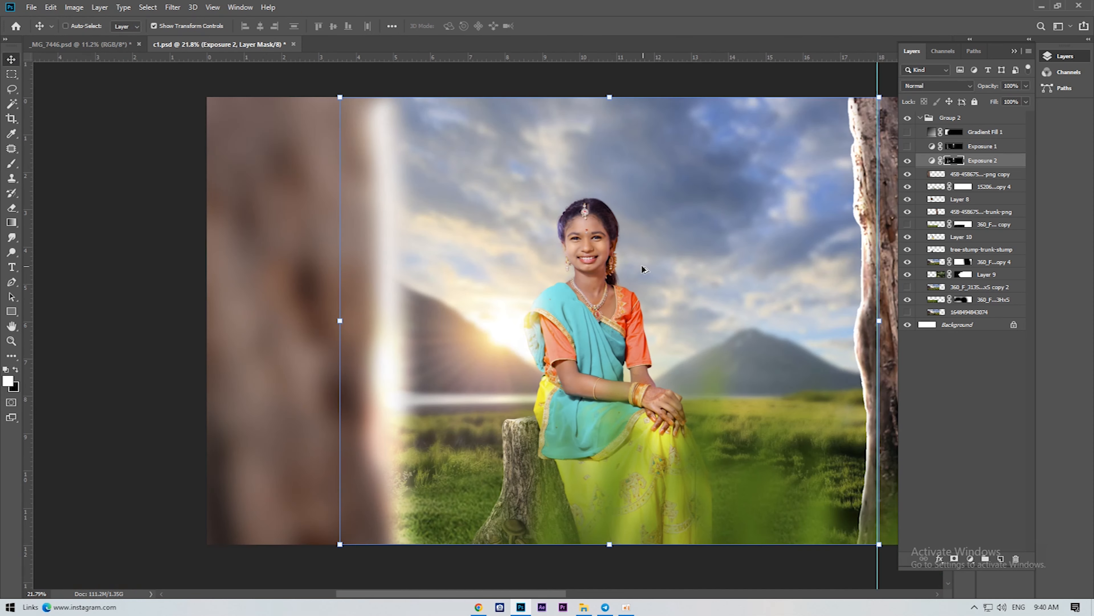
pyautogui.scroll(-1, 799, 132)
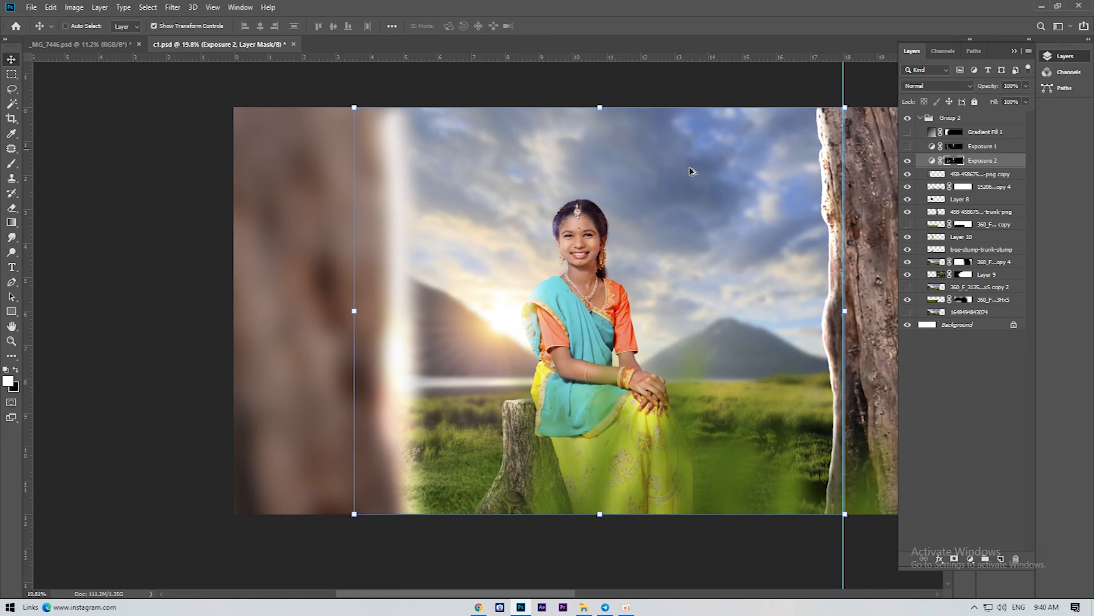
# - Duplicate Group 2 and merge the copy into a single layer
pyautogui.moveTo(990, 117); pyautogui.dragTo(986, 117)
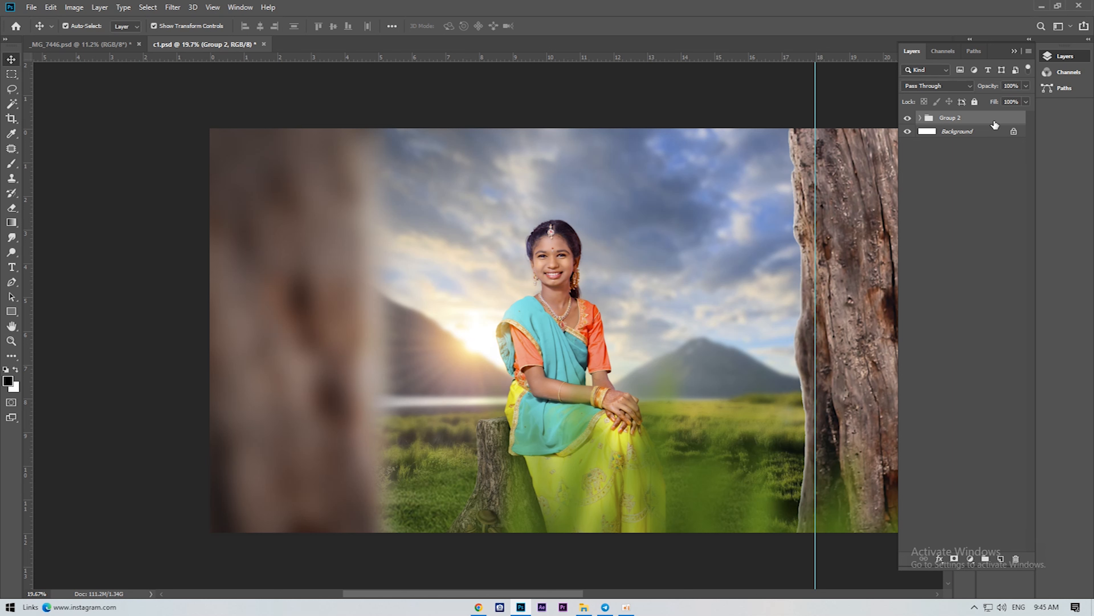
pyautogui.hotkey('ctrl', 'j')
pyautogui.hotkey('ctrl', 'e')
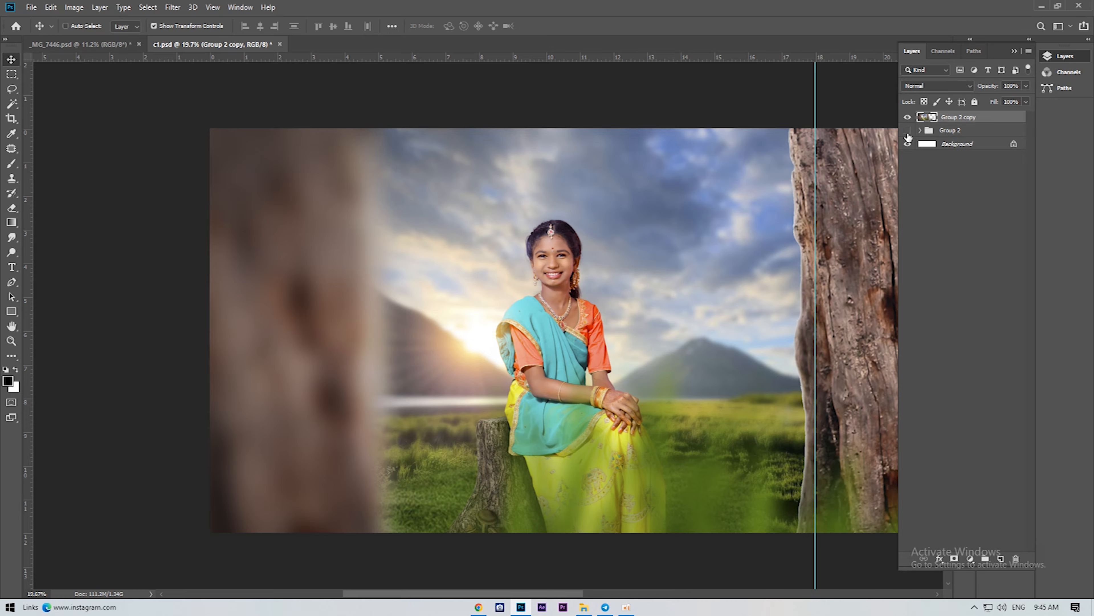
pyautogui.moveTo(547, 219); pyautogui.dragTo(617, 224)
pyautogui.hotkey('ctrl', 'z')
# - Apply Camera Raw to the merged copy with Exposure -0.05, Contrast -10, Highlights -7, Shadows +6, Whites -17, Blacks -21 and Vibrance +22
pyautogui.click(173, 7)
pyautogui.click(203, 76)
pyautogui.scroll(5, 642, 264)
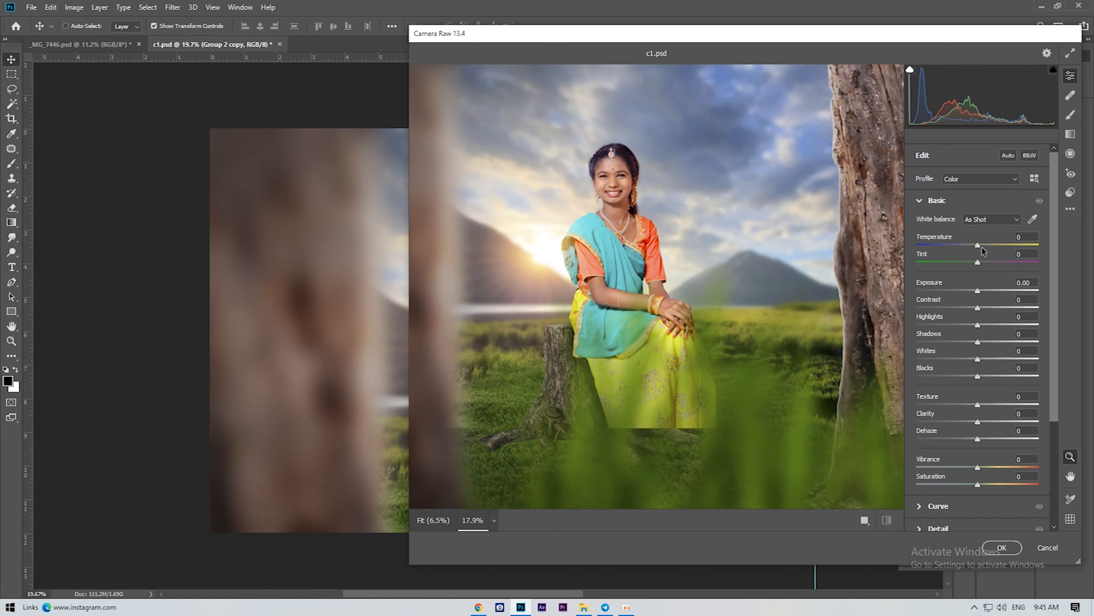
pyautogui.moveTo(976, 293); pyautogui.dragTo(981, 343)
pyautogui.moveTo(977, 358)
pyautogui.mouseDown()
pyautogui.moveTo(968, 360)
pyautogui.moveTo(982, 378)
pyautogui.moveTo(965, 377)
pyautogui.mouseUp()
pyautogui.moveTo(981, 464); pyautogui.dragTo(992, 467)
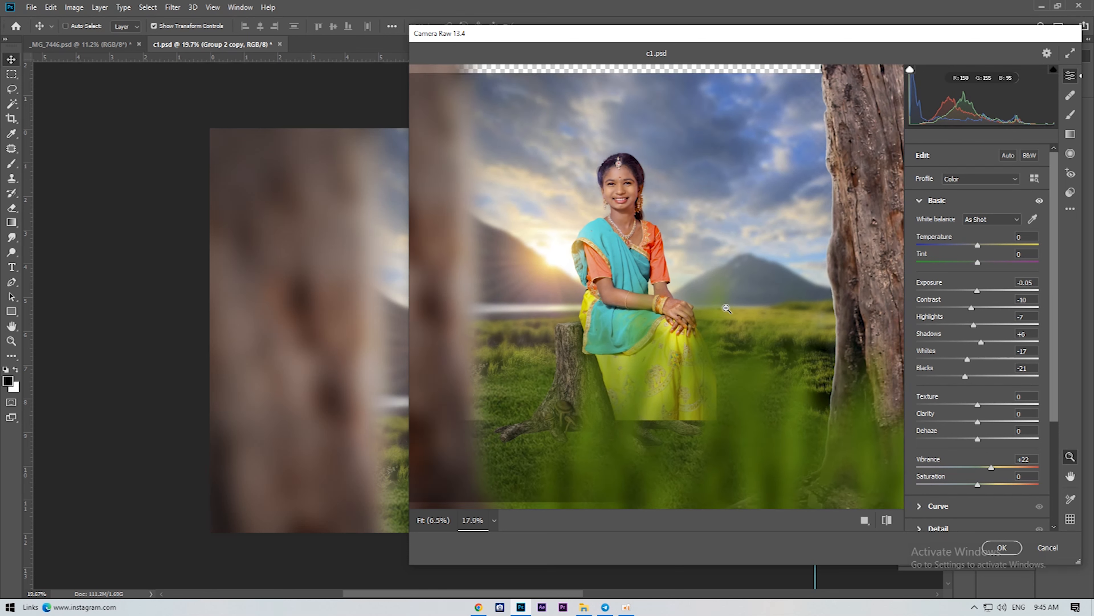
pyautogui.click(1001, 548)
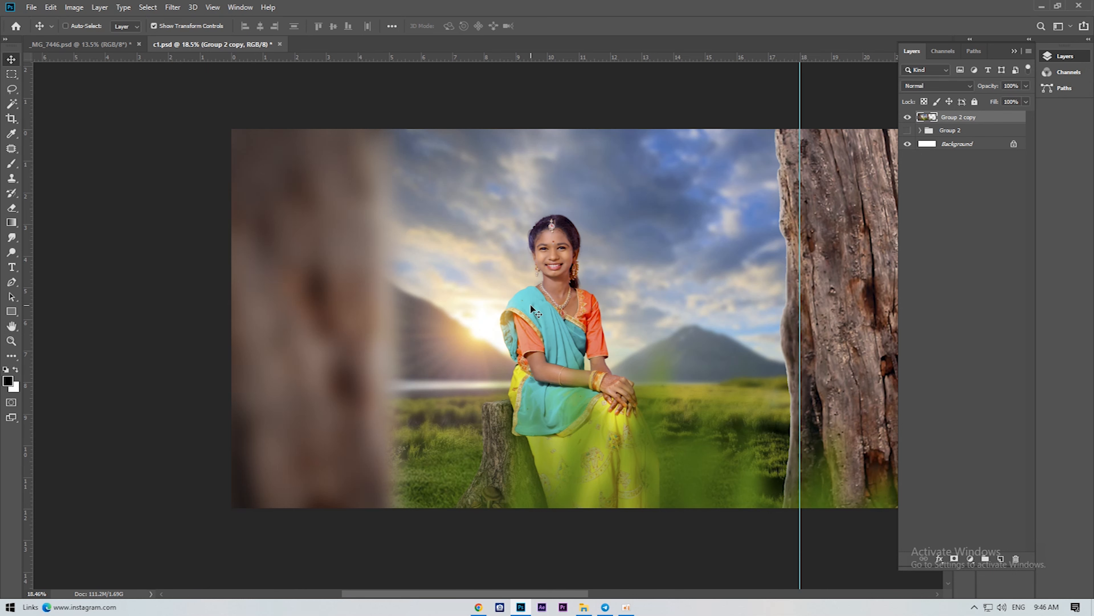
pyautogui.scroll(-2, 588, 347)
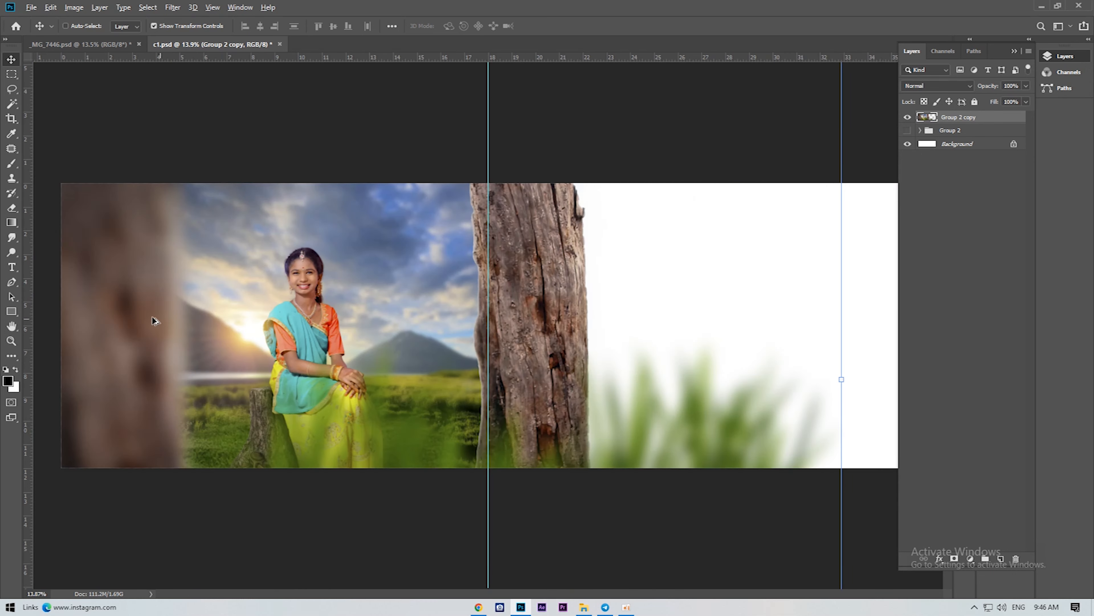
pyautogui.scroll(2, 155, 320)
pyautogui.scroll(-1, 491, 324)
pyautogui.scroll(1, 489, 324)
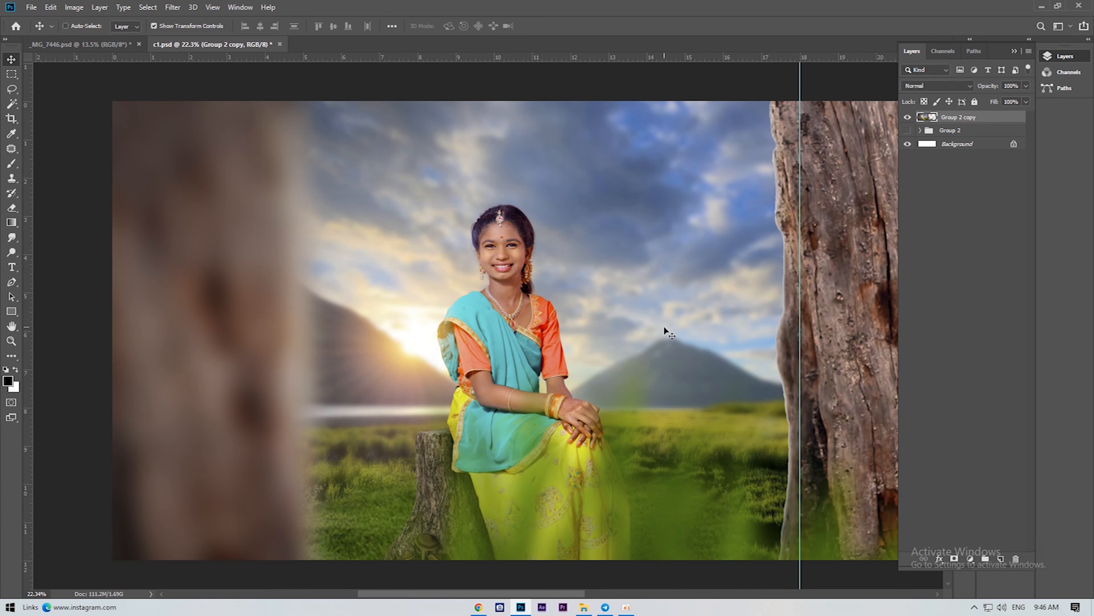
pyautogui.moveTo(556, 558); pyautogui.dragTo(612, 548)
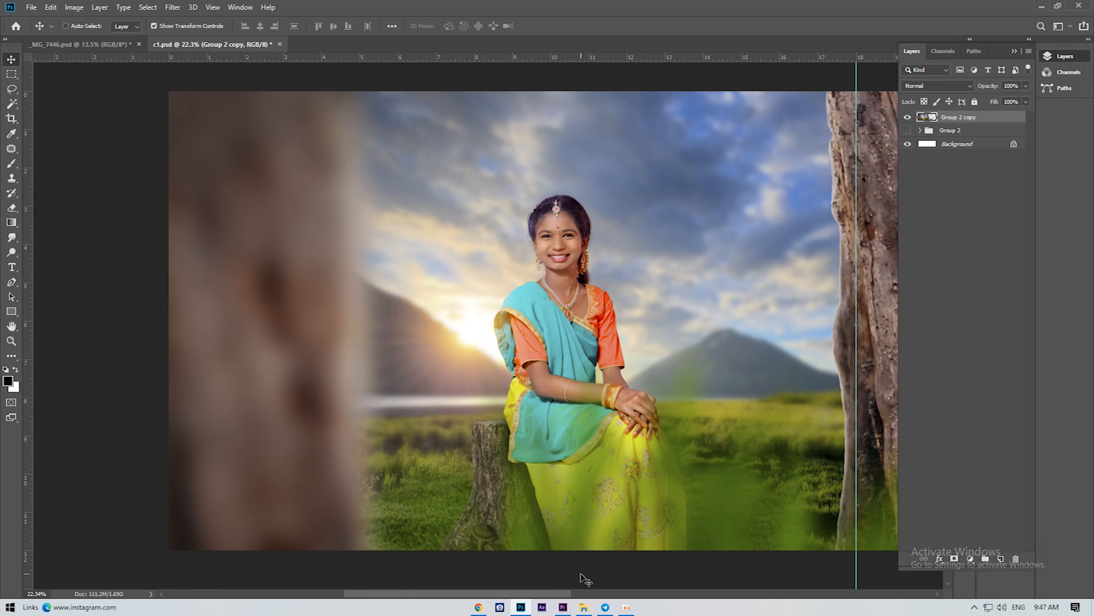
# - Switch to Chrome and browse the creator's Facebook profile and Instagram photo grid
pyautogui.click(480, 607)
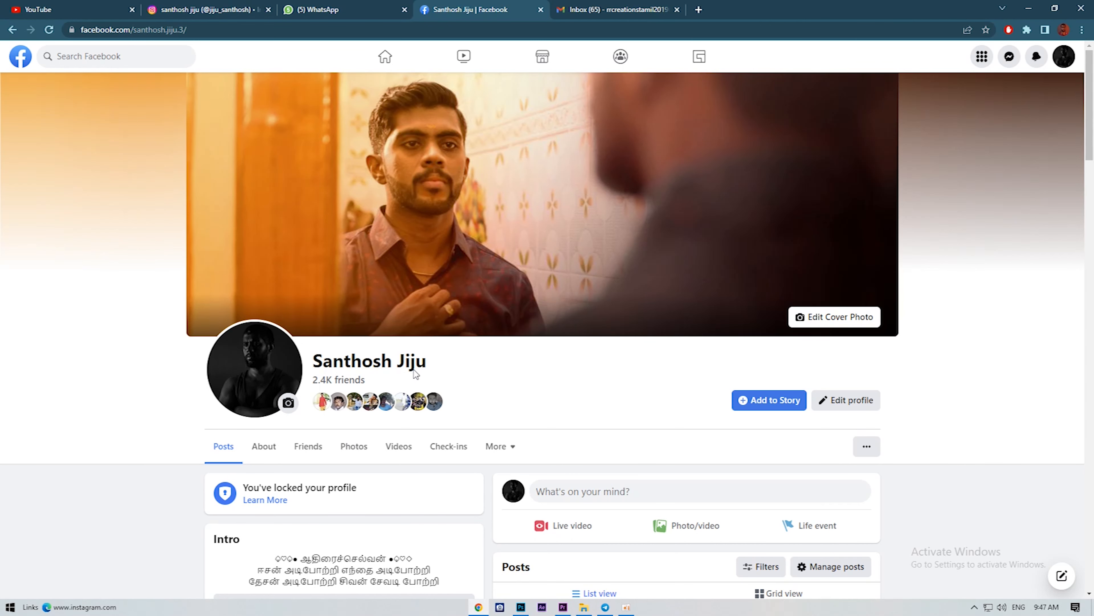
pyautogui.scroll(-3, 415, 373)
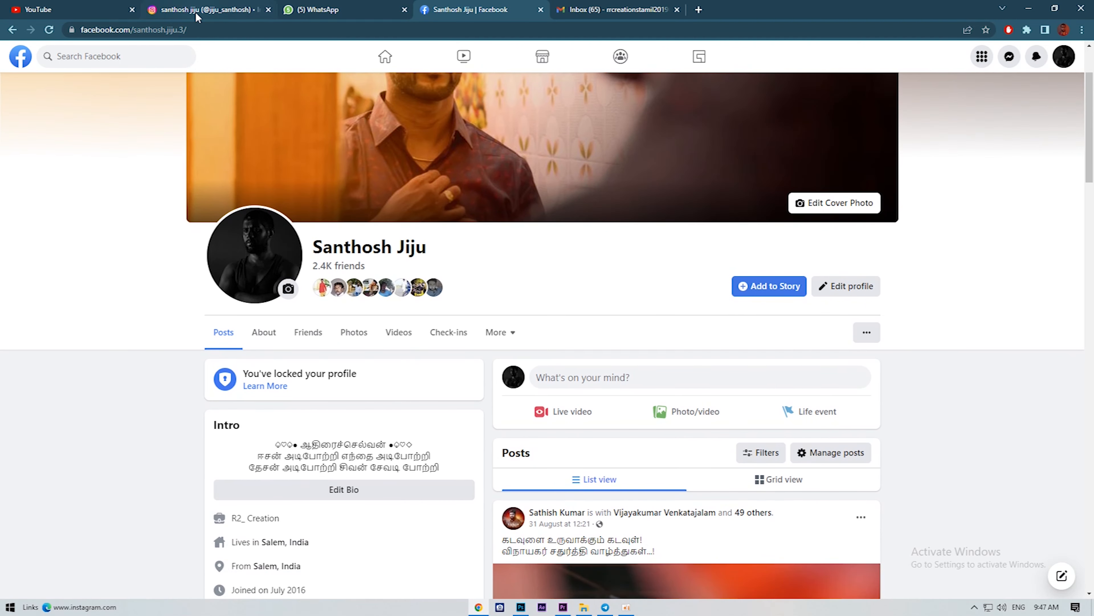
pyautogui.click(201, 13)
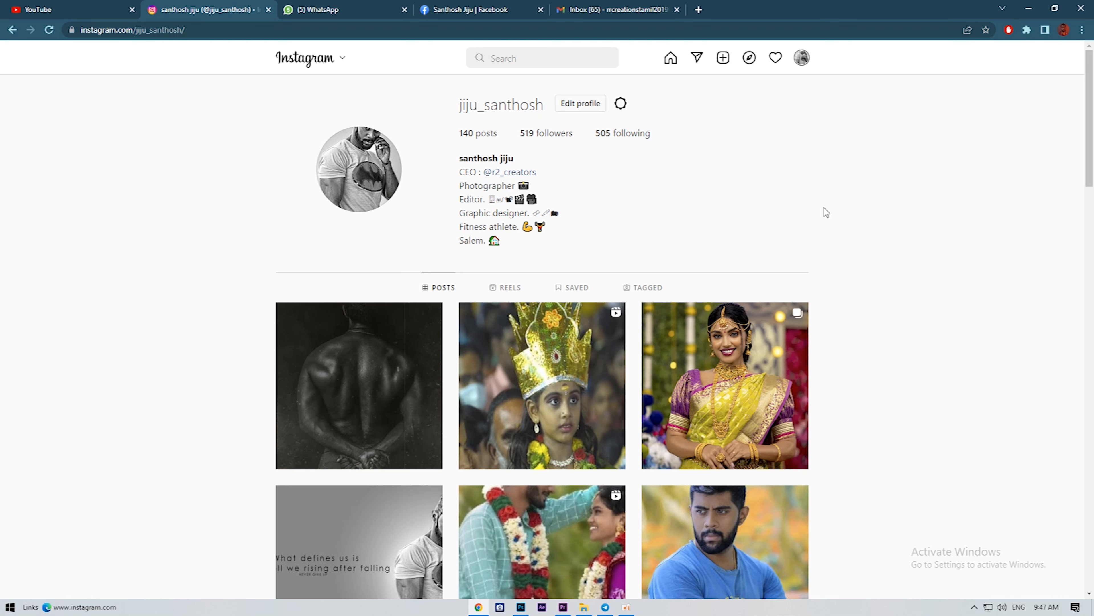
pyautogui.scroll(-10, 824, 207)
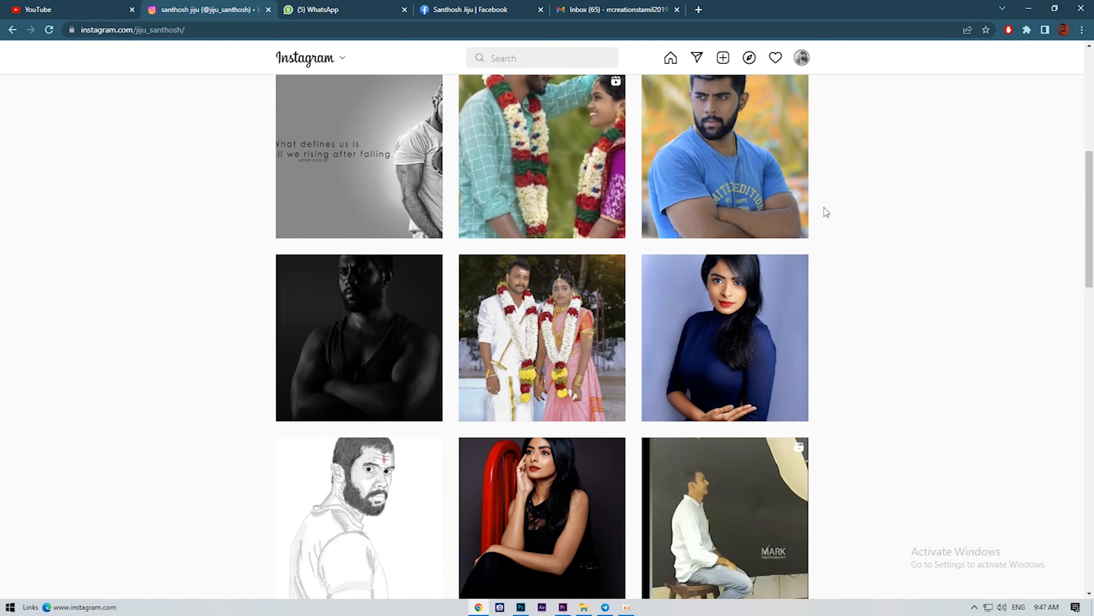
pyautogui.scroll(-5, 825, 210)
pyautogui.scroll(-5, 824, 210)
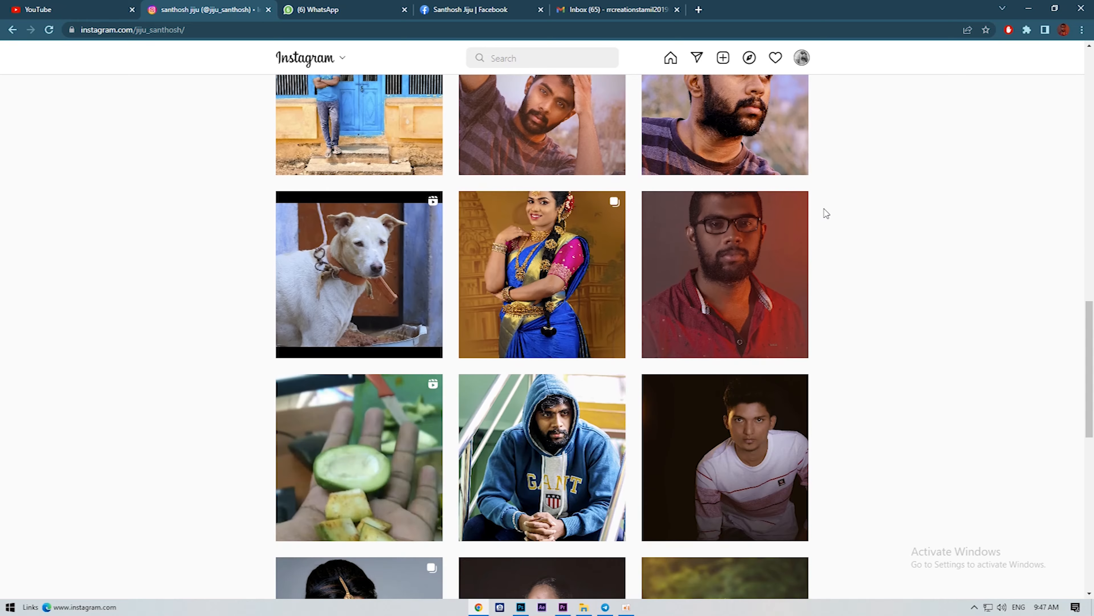